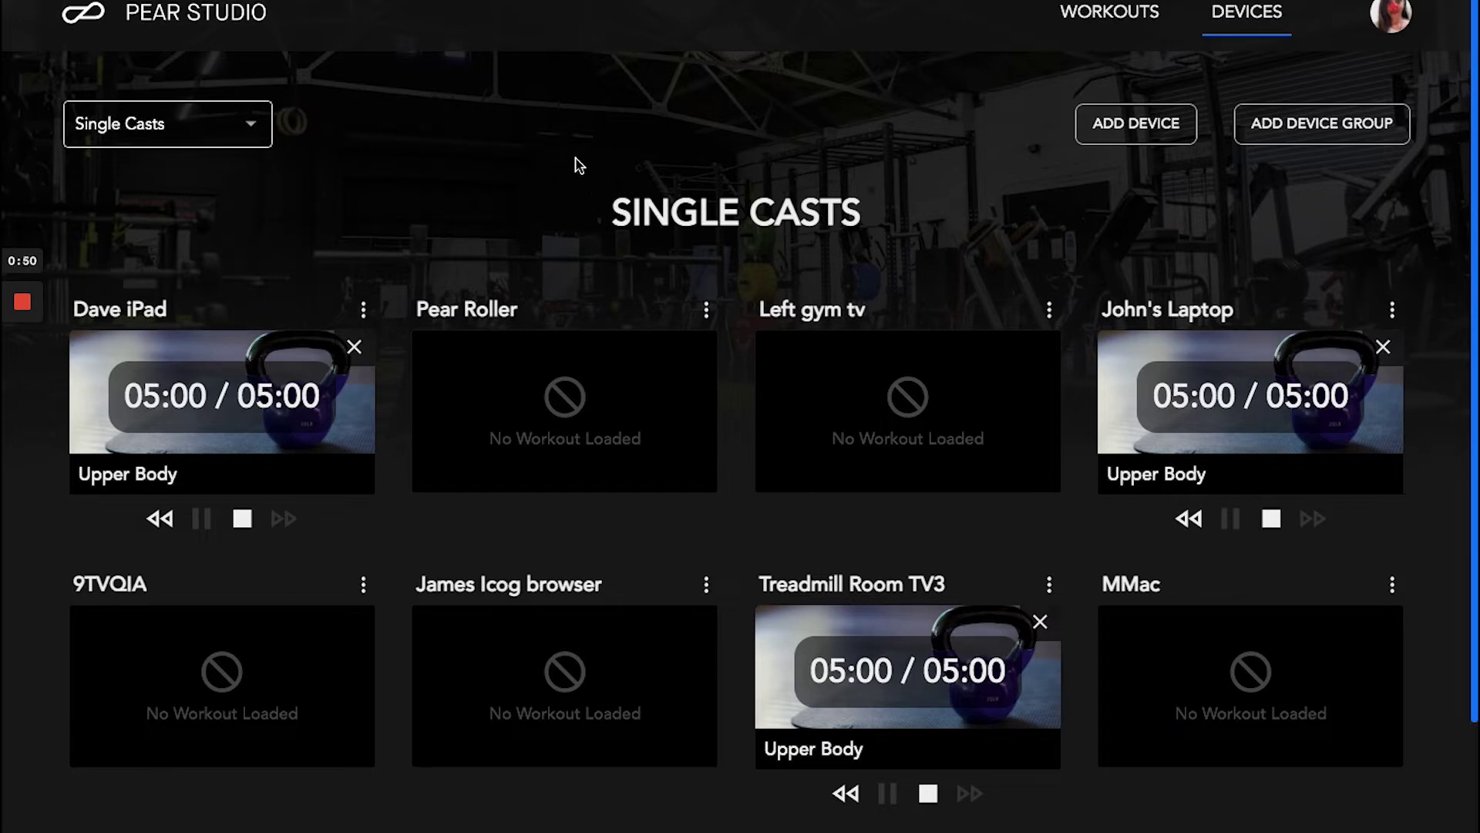
- Browse the list of device groups without changing the current group
{"action": "left_click", "coordinate": [128, 126]}
{"action": "left_click", "coordinate": [132, 103]}
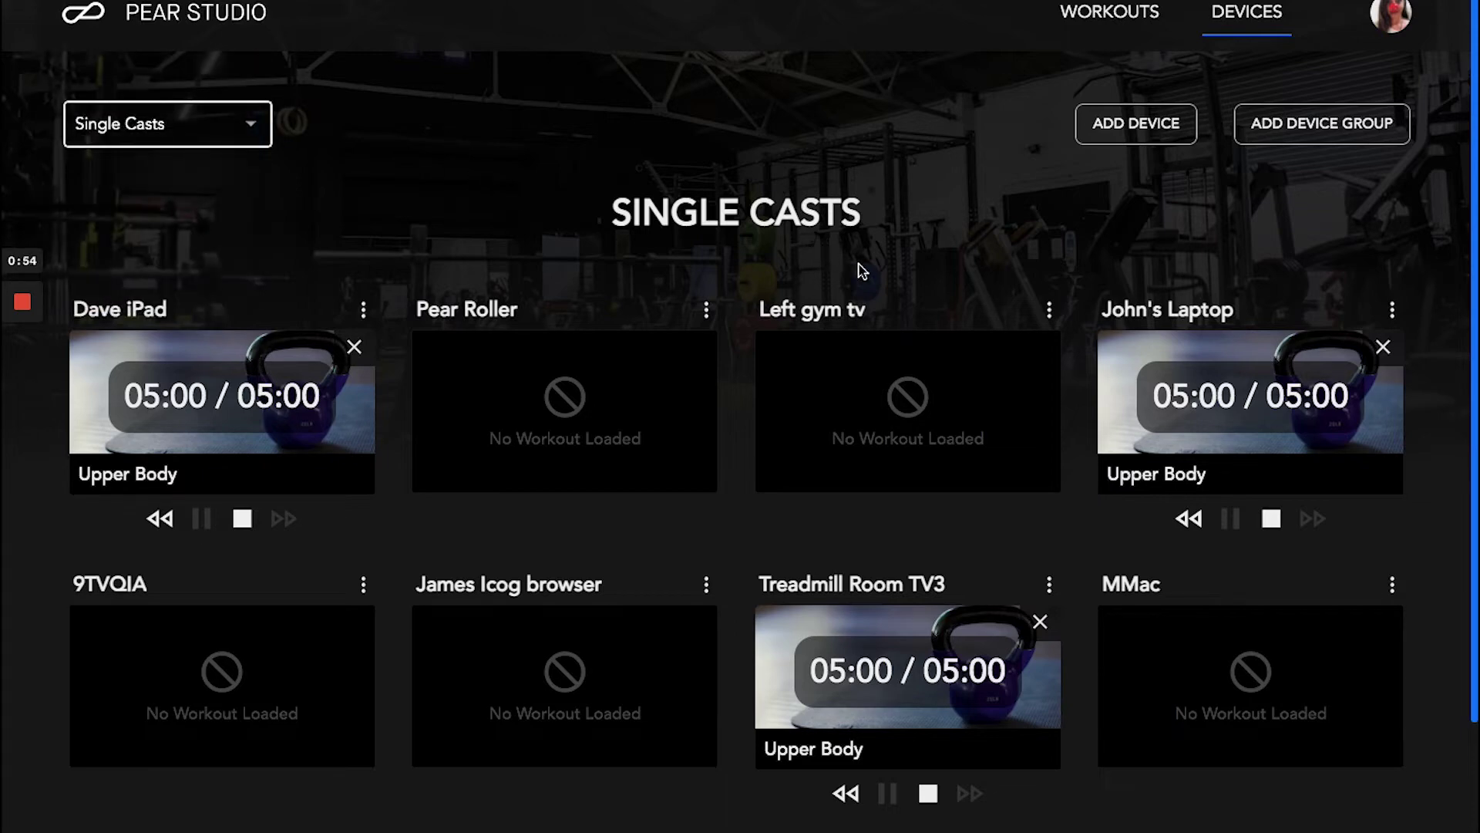
{"action": "scroll", "coordinate": [848, 462], "scroll_direction": "down", "scroll_amount": 3}
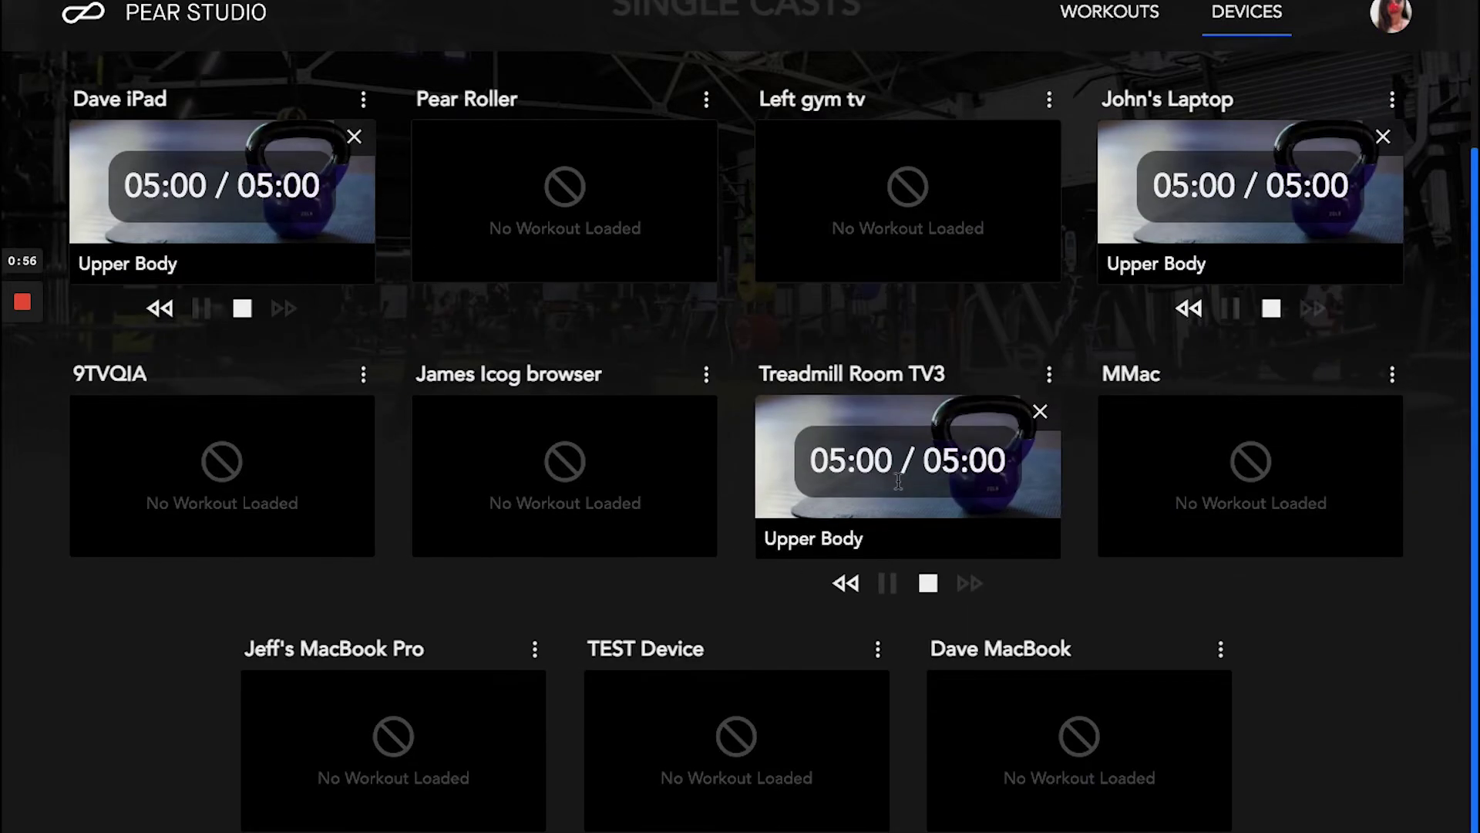
{"action": "scroll", "coordinate": [898, 482], "scroll_direction": "up", "scroll_amount": 3}
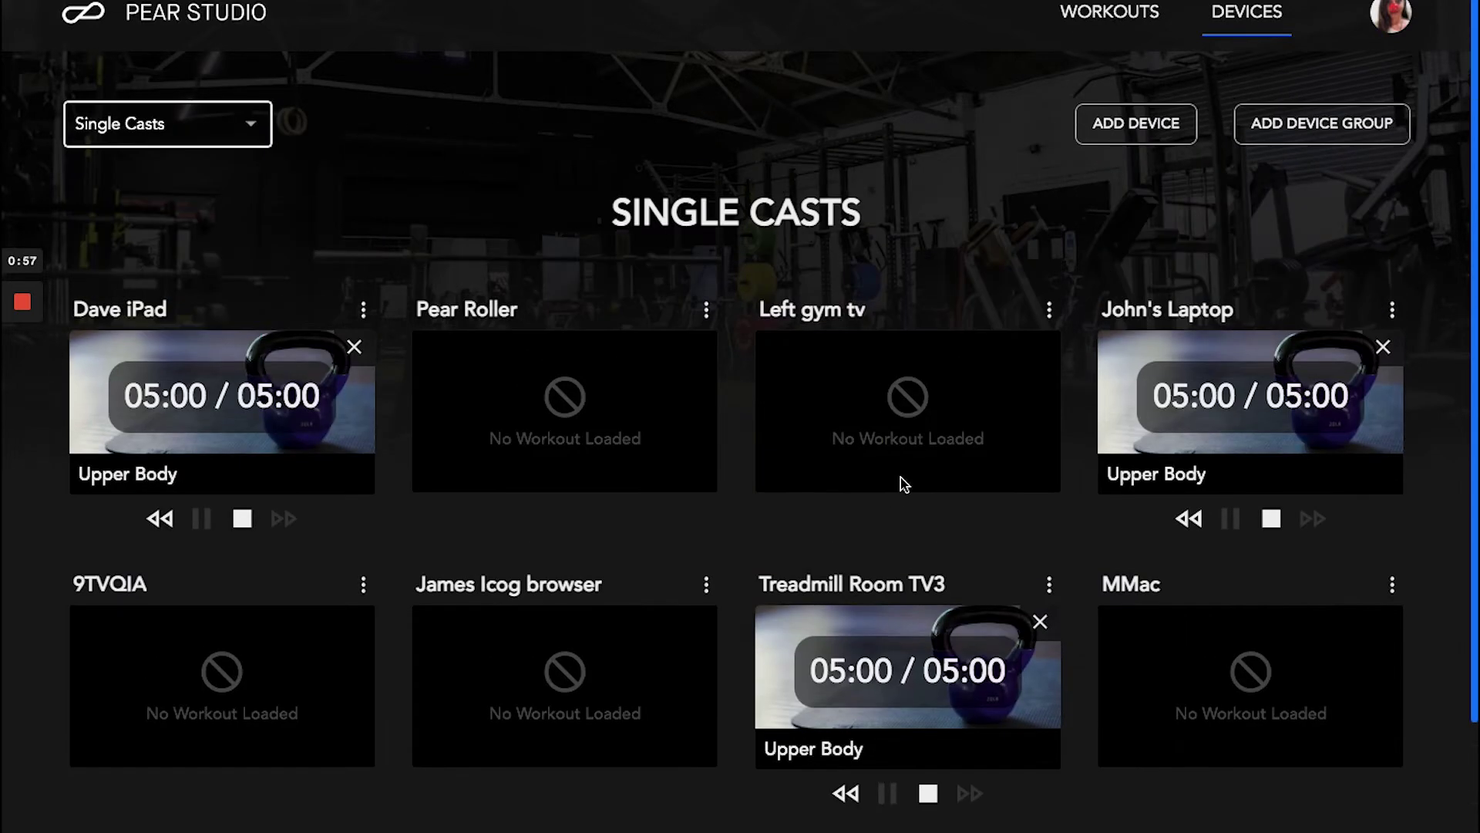
{"action": "left_click", "coordinate": [252, 125]}
{"action": "scroll", "coordinate": [197, 245], "scroll_direction": "down", "scroll_amount": 2}
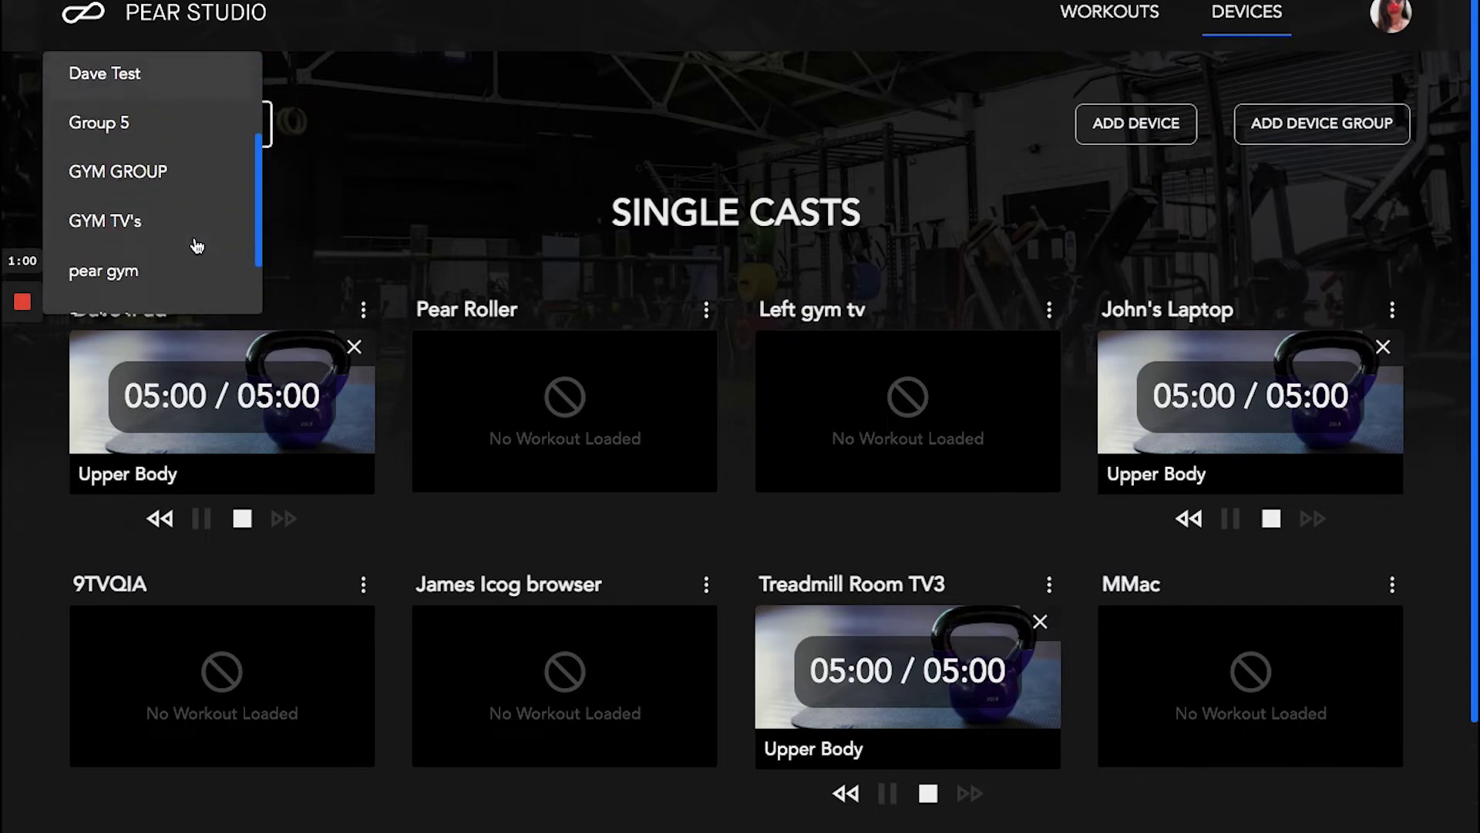
{"action": "scroll", "coordinate": [200, 259], "scroll_direction": "down", "scroll_amount": 2}
{"action": "scroll", "coordinate": [200, 259], "scroll_direction": "up", "scroll_amount": 4}
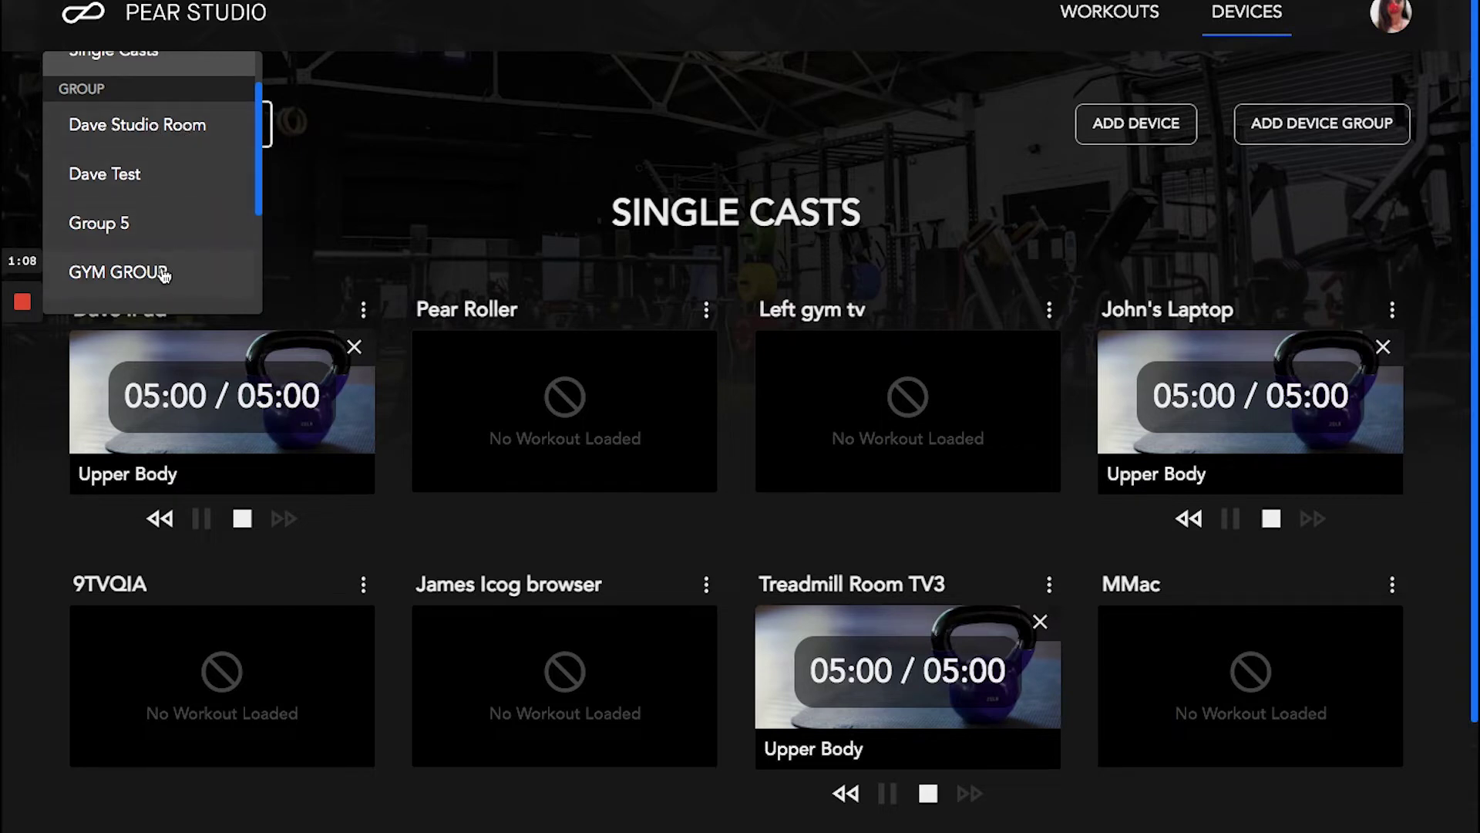
- Switch to GYM GROUP, then to the pear gym group
{"action": "left_click", "coordinate": [163, 273]}
{"action": "left_click", "coordinate": [201, 135]}
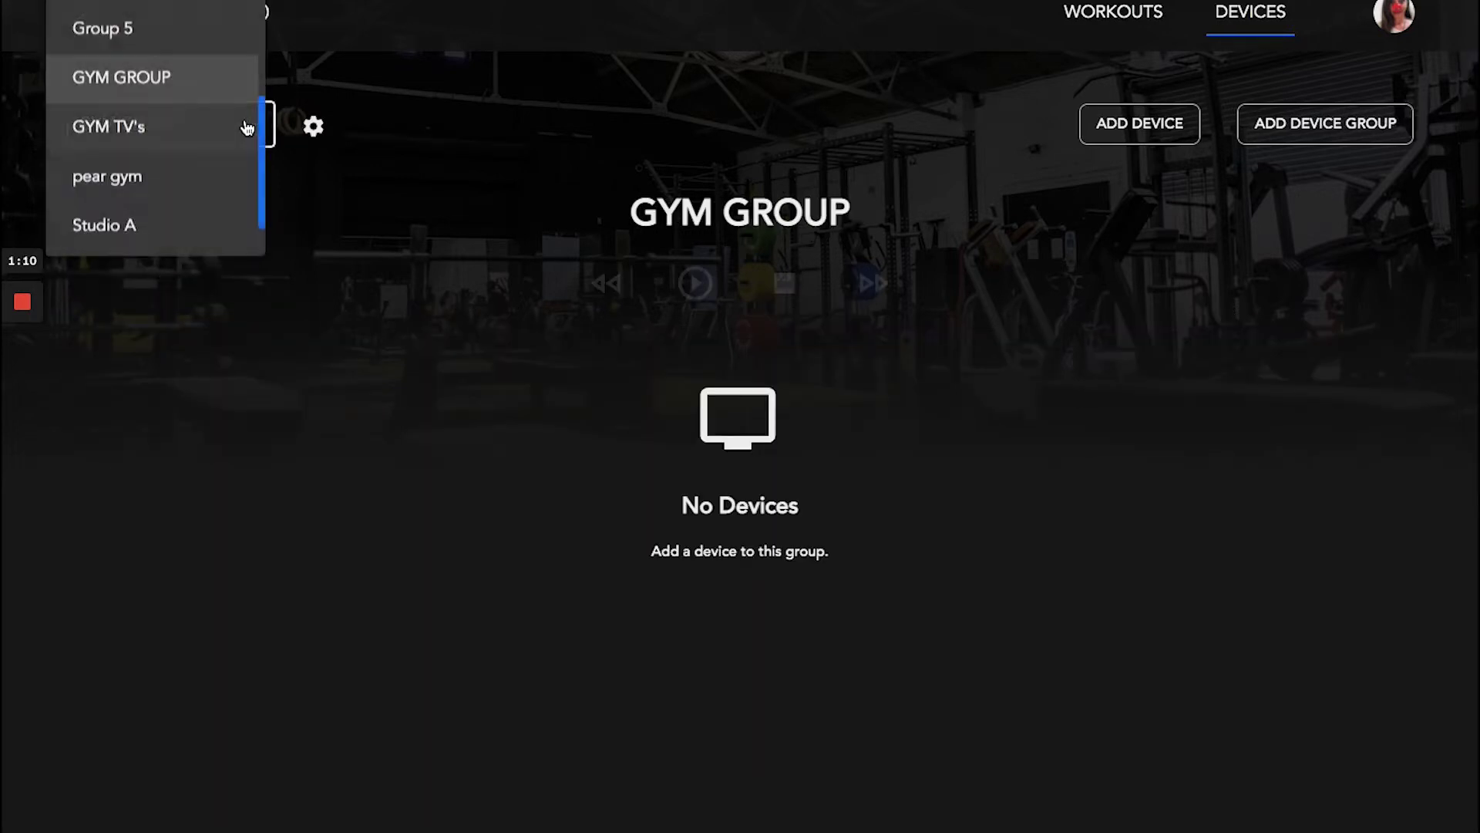
{"action": "left_click", "coordinate": [193, 192]}
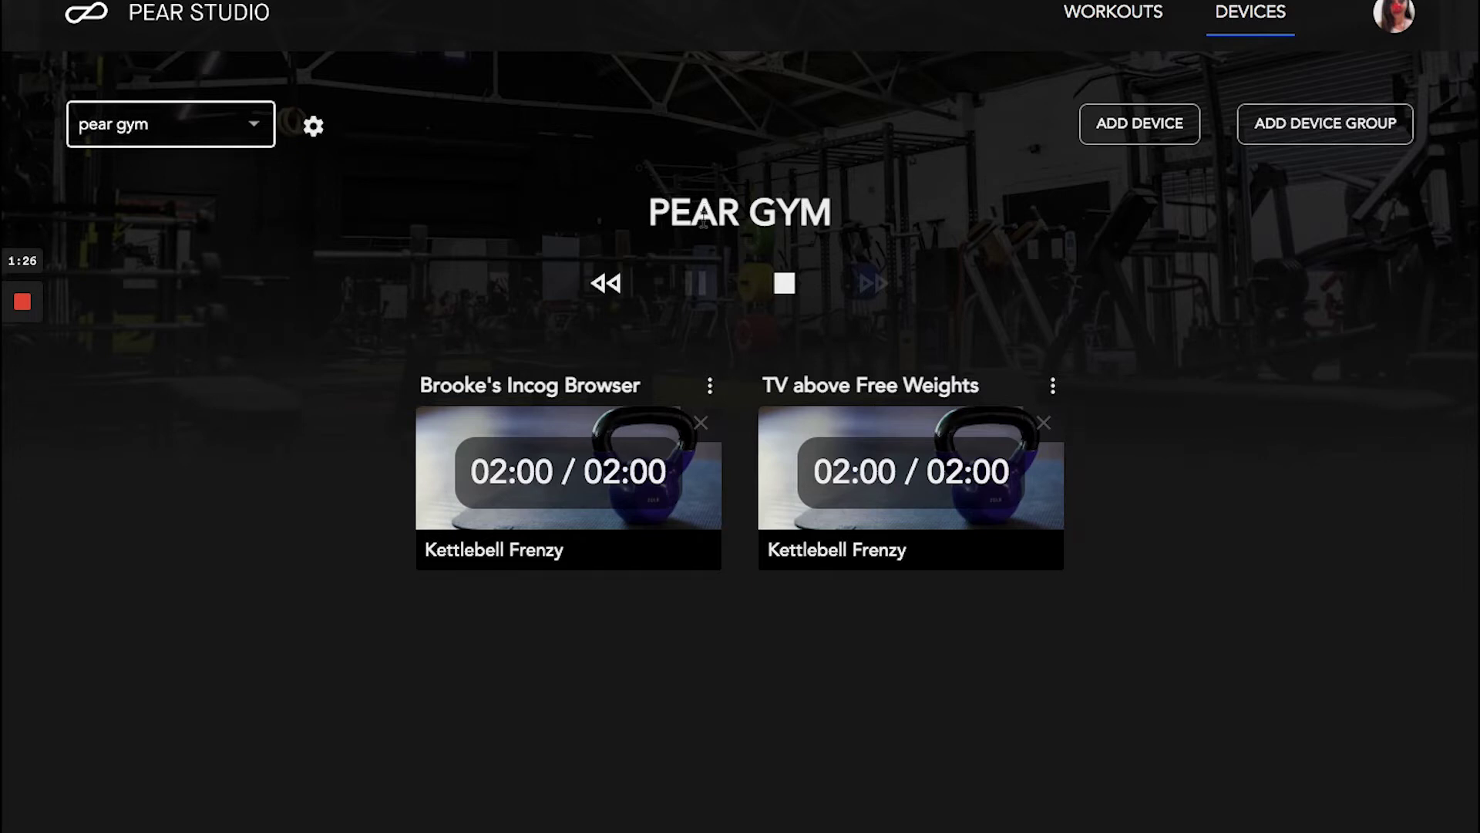
- Start a new device group named 'South Free Weights'
{"action": "left_click", "coordinate": [772, 653]}
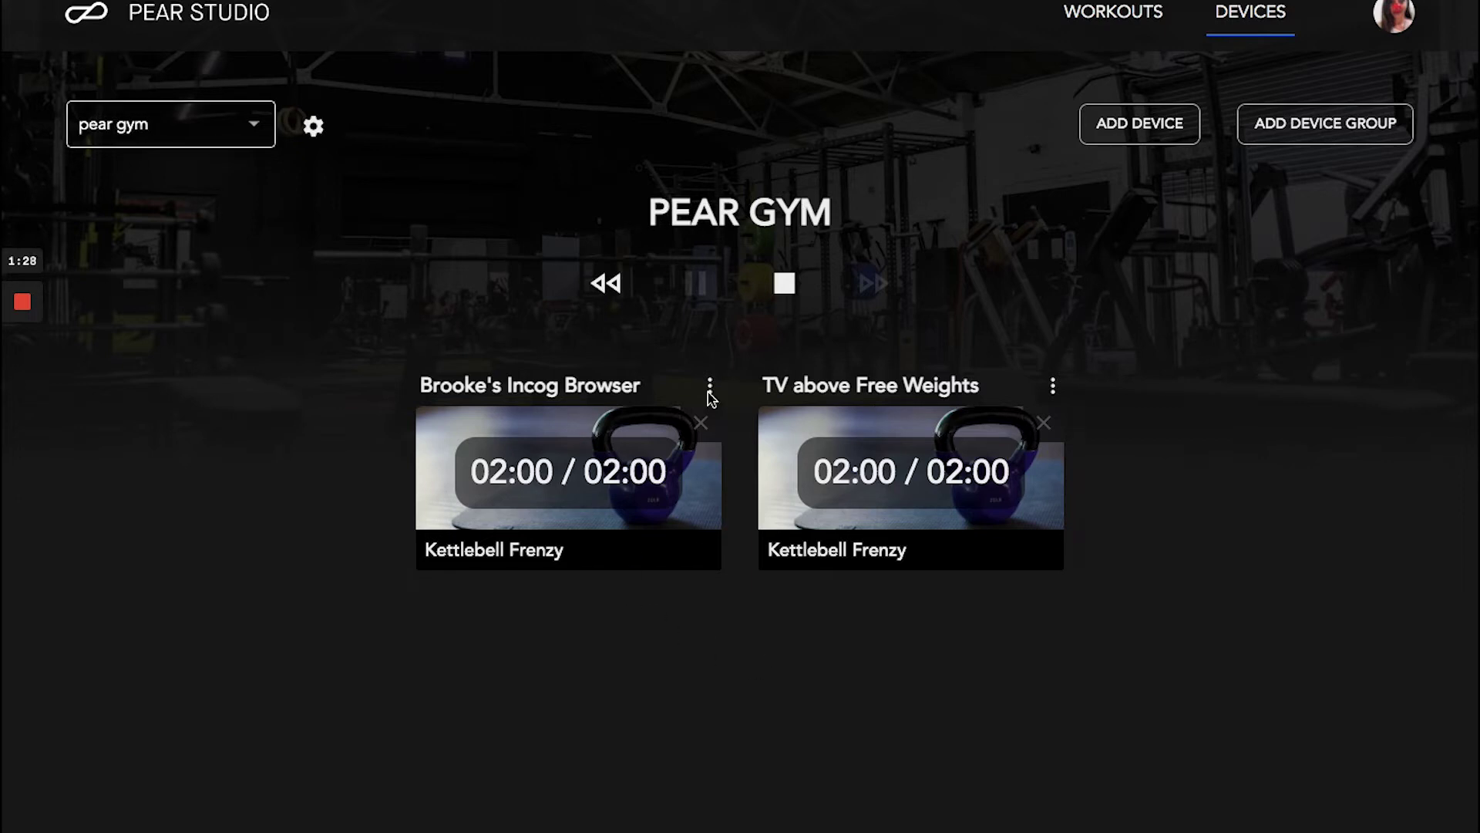
{"action": "left_click", "coordinate": [1349, 136]}
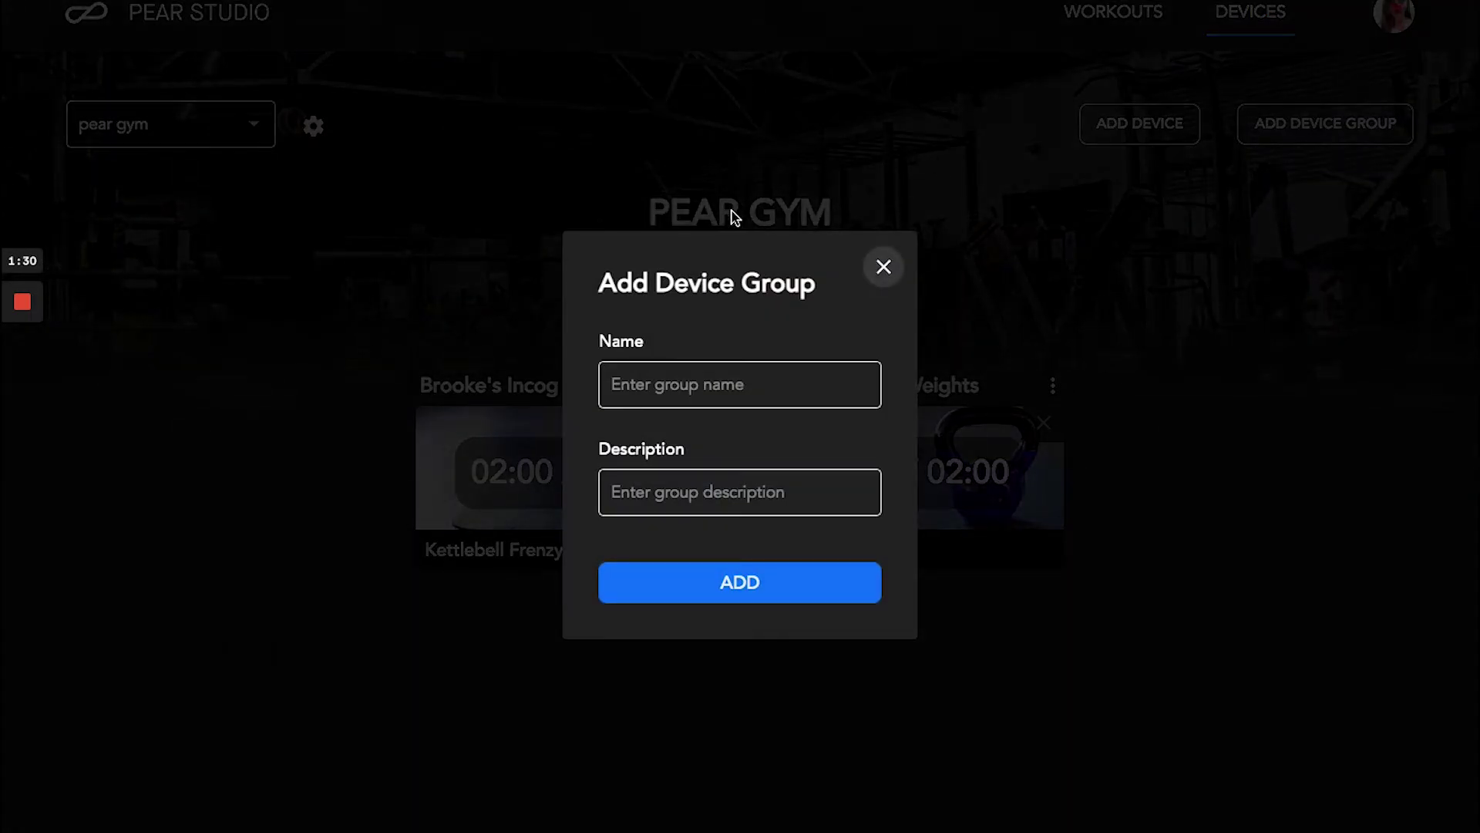
{"action": "left_click", "coordinate": [701, 395]}
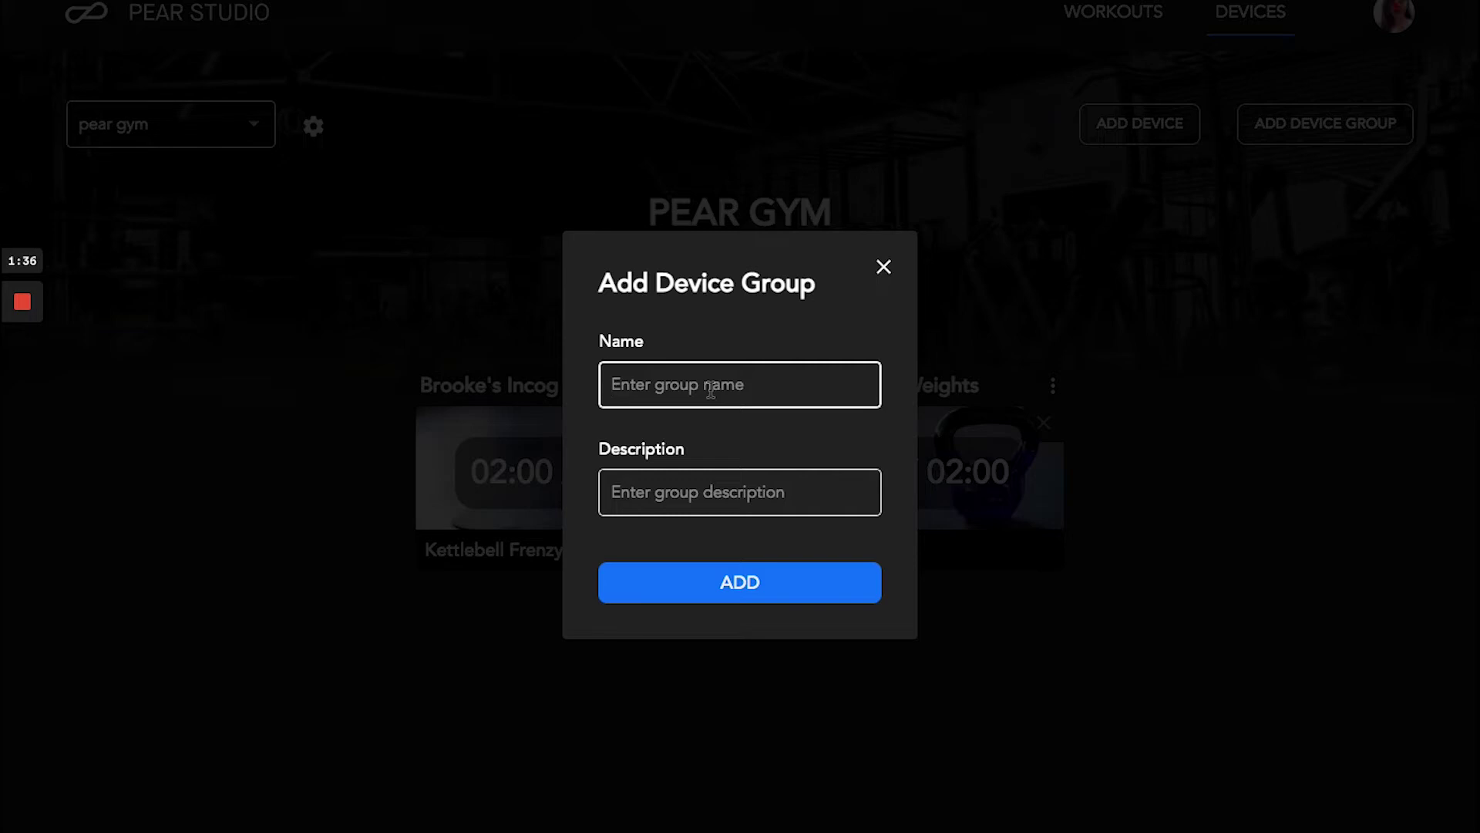
{"action": "type", "text": "South Free Weights"}
- Add the description 'Upstairs far left' and create the group
{"action": "left_click", "coordinate": [723, 478]}
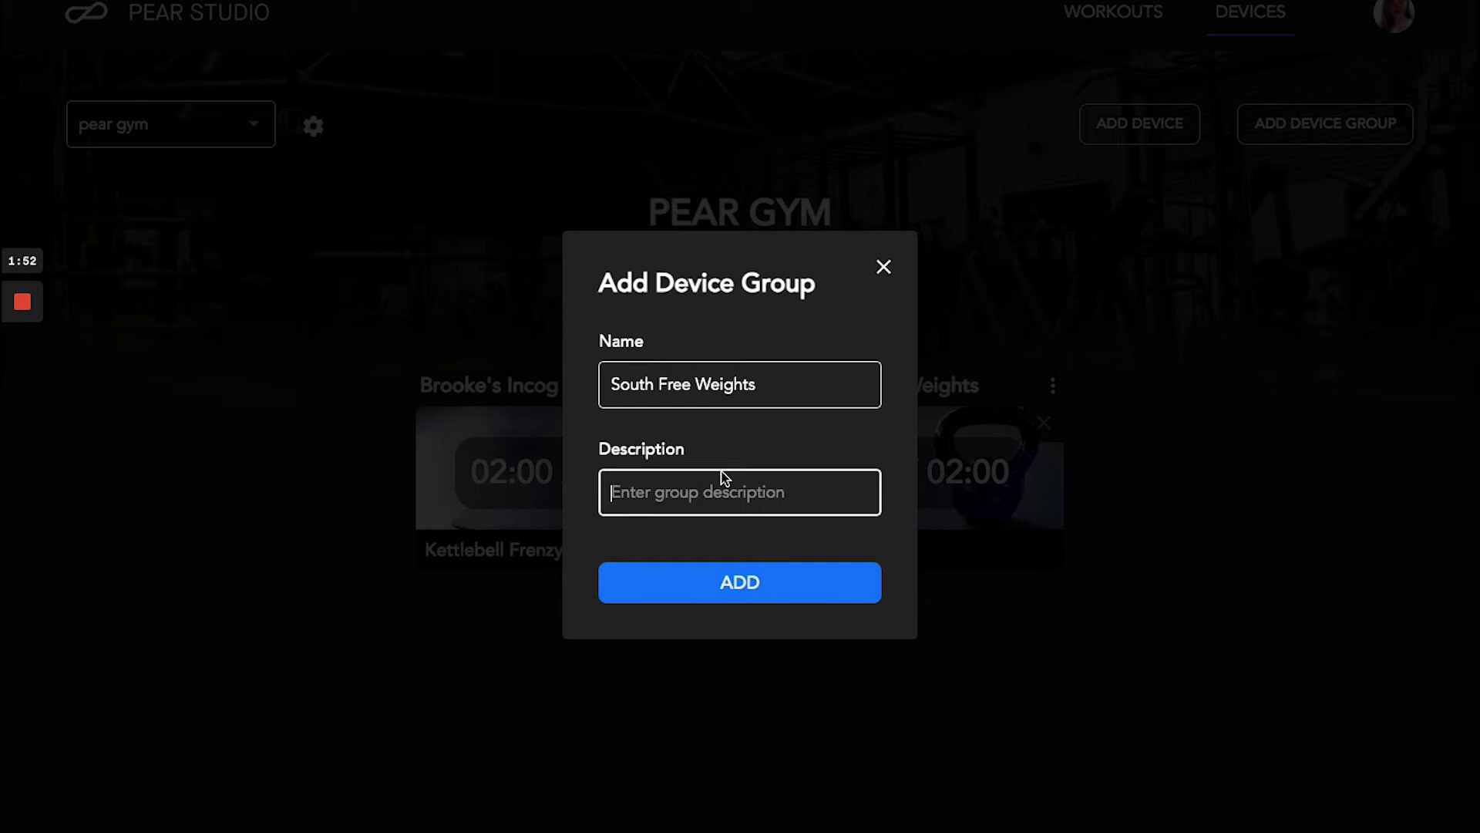
{"action": "type", "text": "Updstar"}
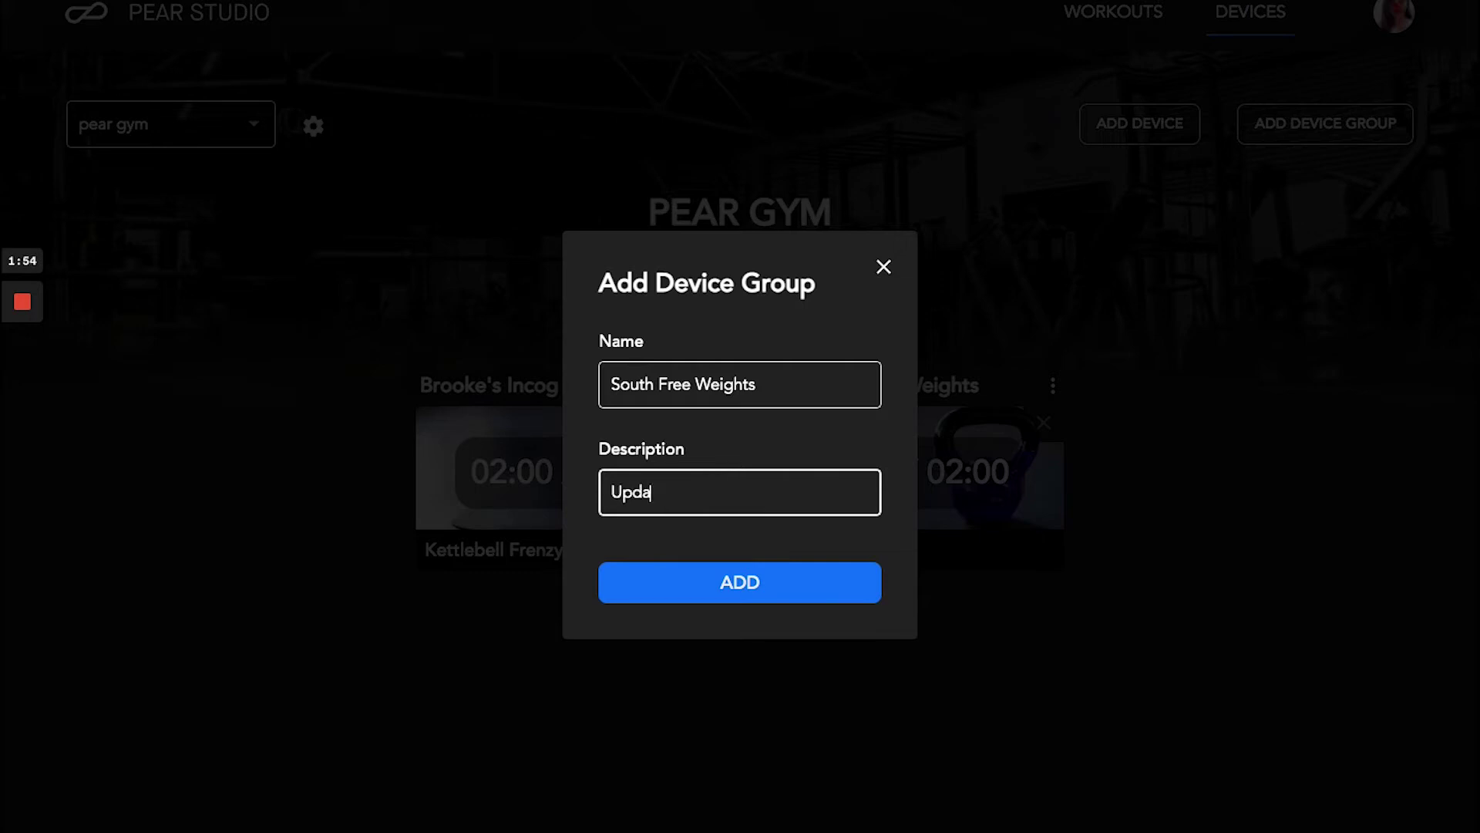
{"action": "key", "text": "BackSpace"}
{"action": "type", "text": "irs f"}
{"action": "key", "text": "BackSpace"}
{"action": "key", "text": "BackSpace"}
{"action": "key", "text": "BackSpace"}
{"action": "key", "text": "BackSpace"}
{"action": "key", "text": "BackSpace"}
{"action": "key", "text": "BackSpace"}
{"action": "key", "text": "BackSpace"}
{"action": "key", "text": "BackSpace"}
{"action": "key", "text": "BackSpace"}
{"action": "type", "text": "sd"}
{"action": "key", "text": "BackSpace"}
{"action": "type", "text": "tairs far left"}
{"action": "left_click", "coordinate": [784, 591]}
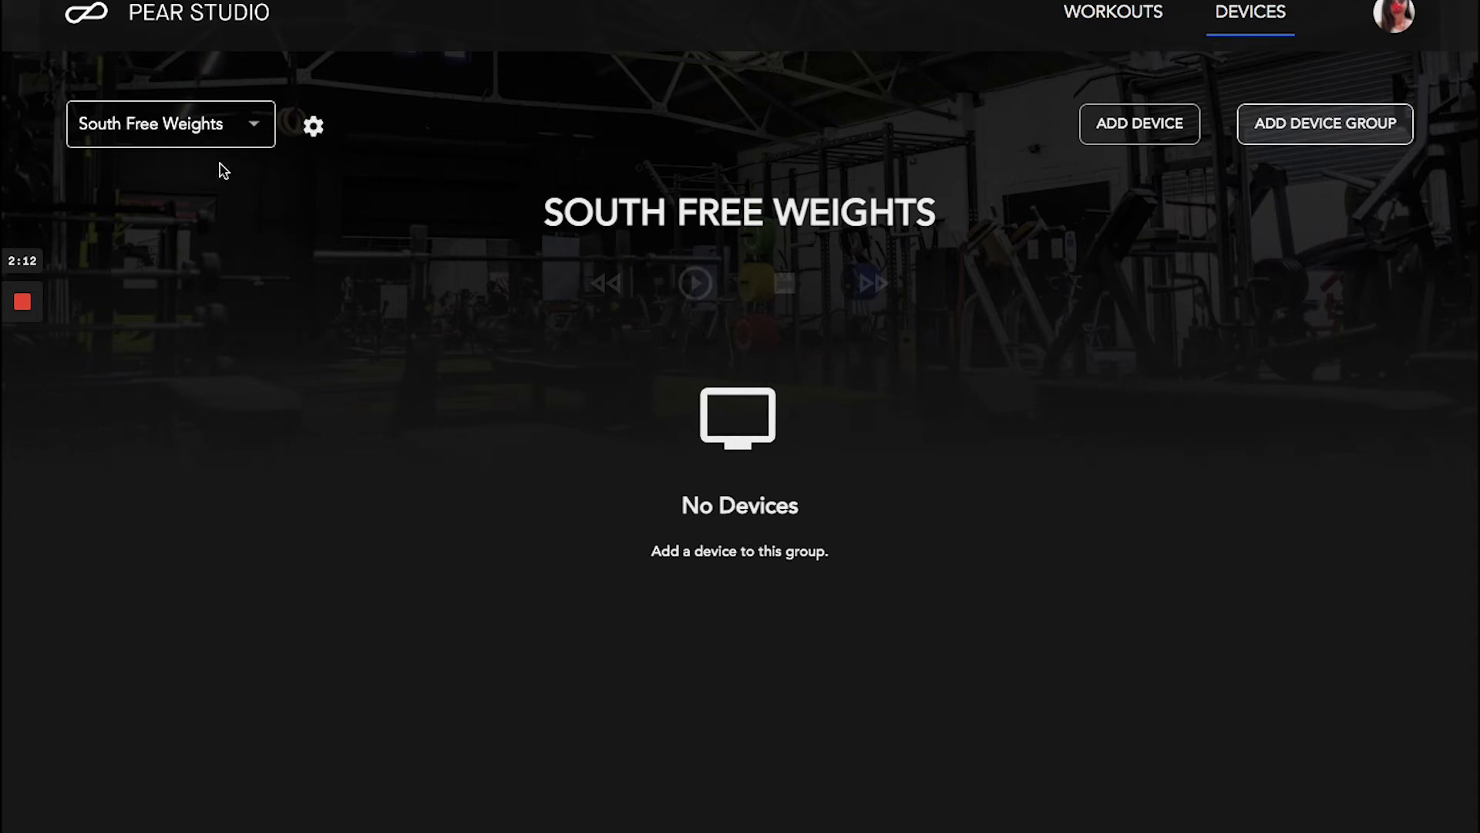
- Return to Single Casts and reassign Pear Roller to the South Free Weights group
{"action": "left_click", "coordinate": [273, 134]}
{"action": "scroll", "coordinate": [219, 140], "scroll_direction": "up", "scroll_amount": 4}
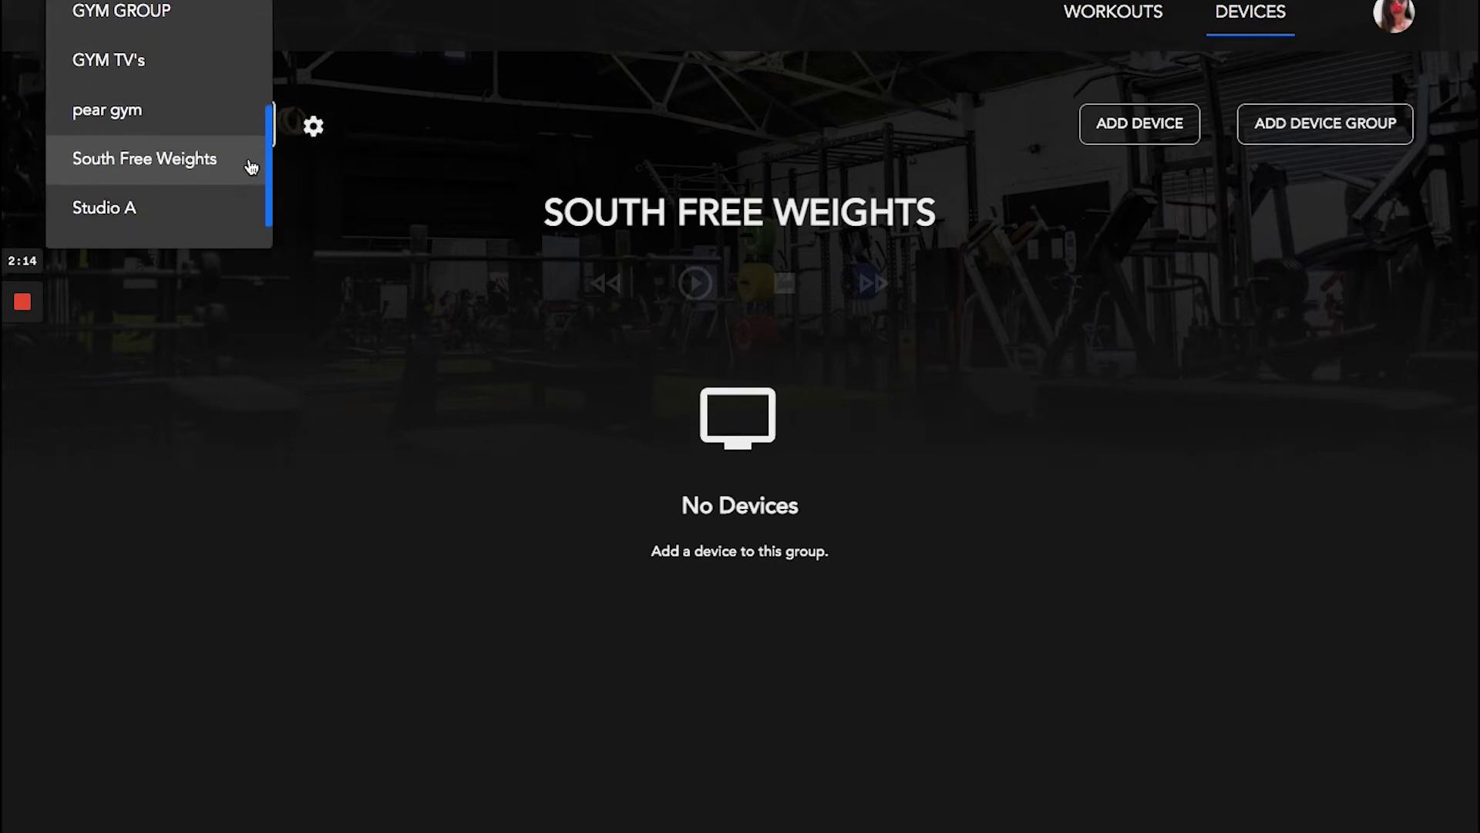
{"action": "left_click", "coordinate": [192, 40]}
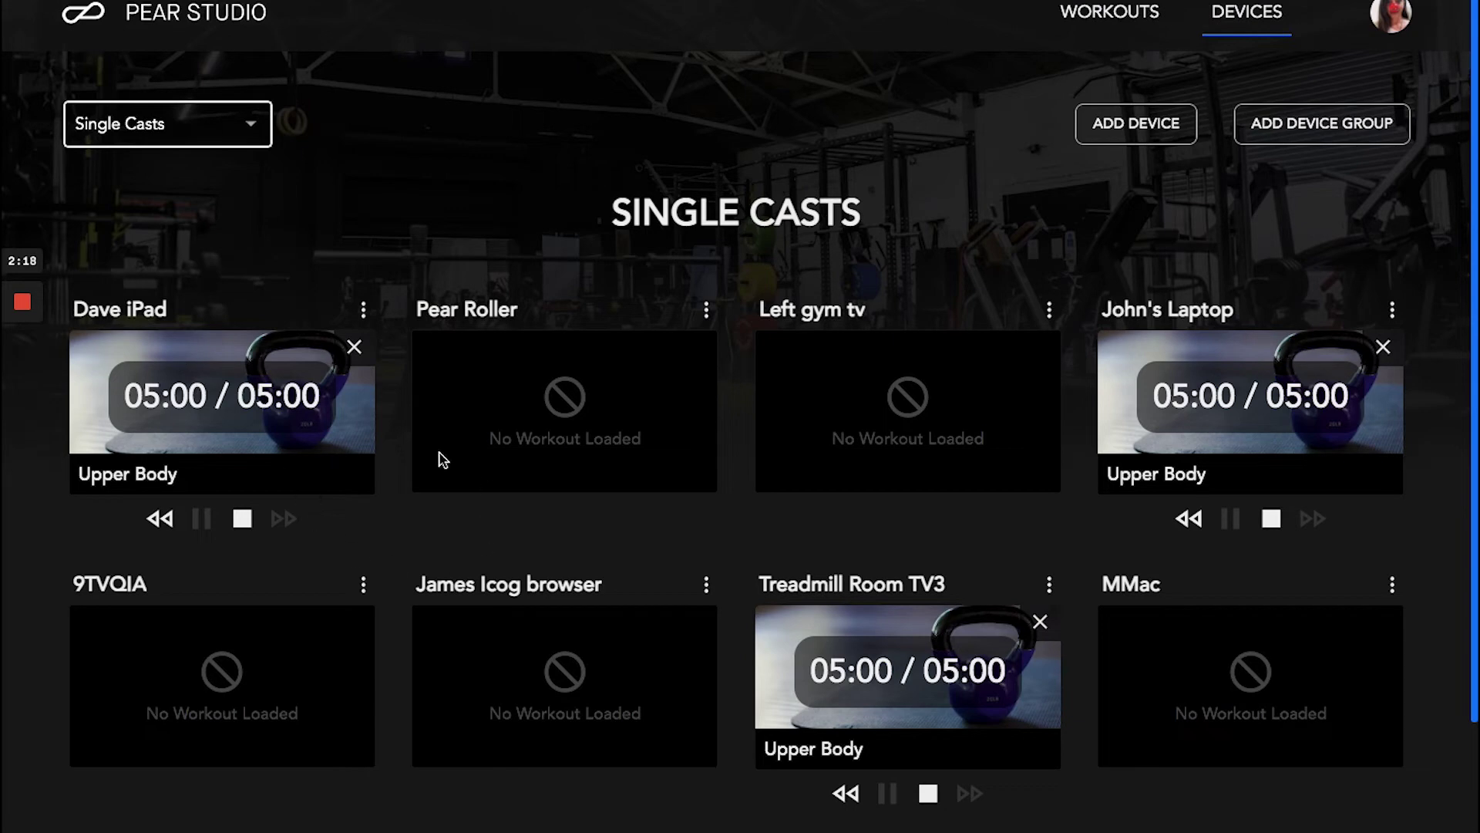
{"action": "left_click", "coordinate": [707, 310]}
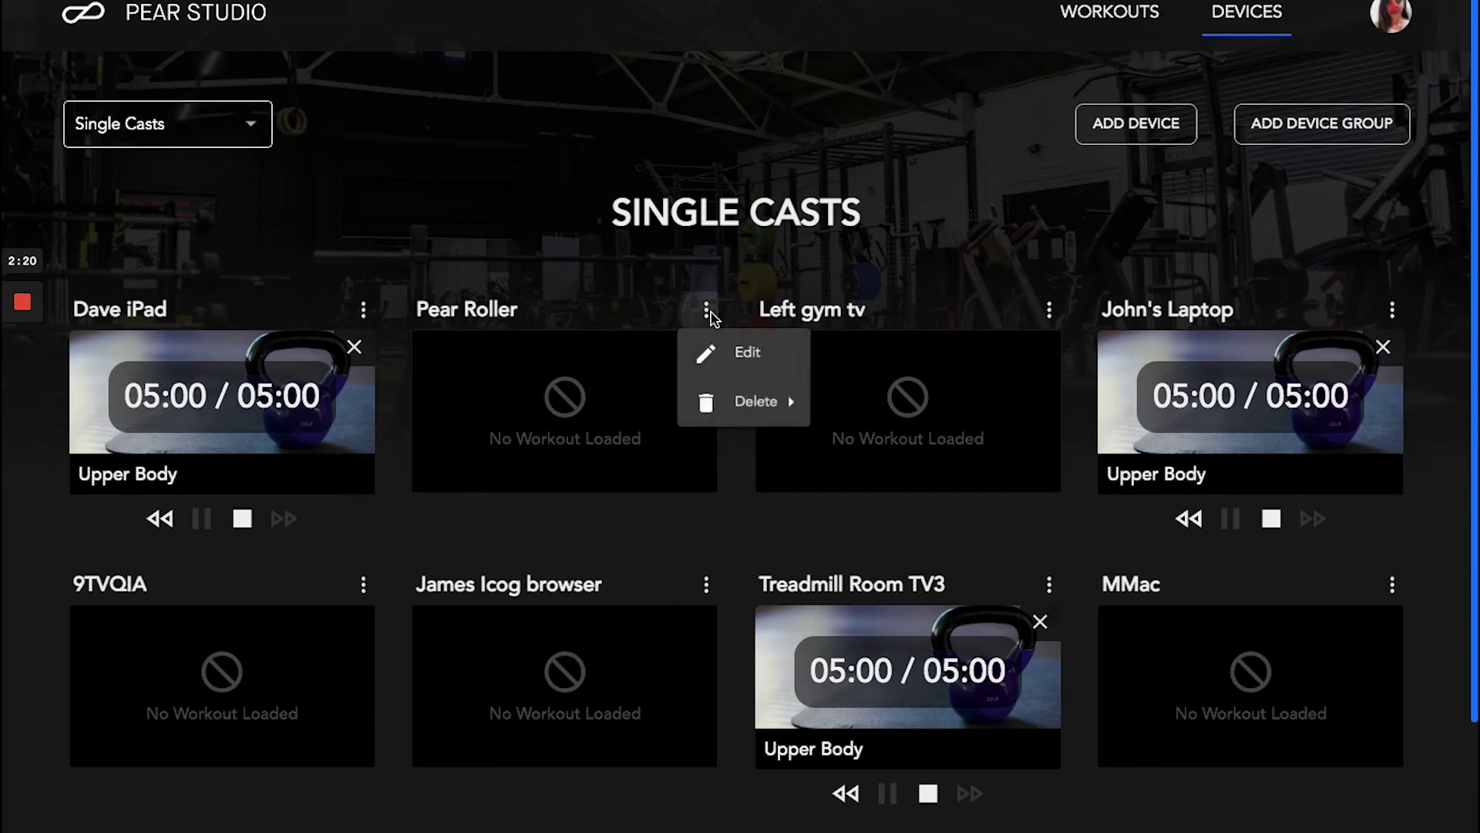
{"action": "left_click", "coordinate": [742, 352]}
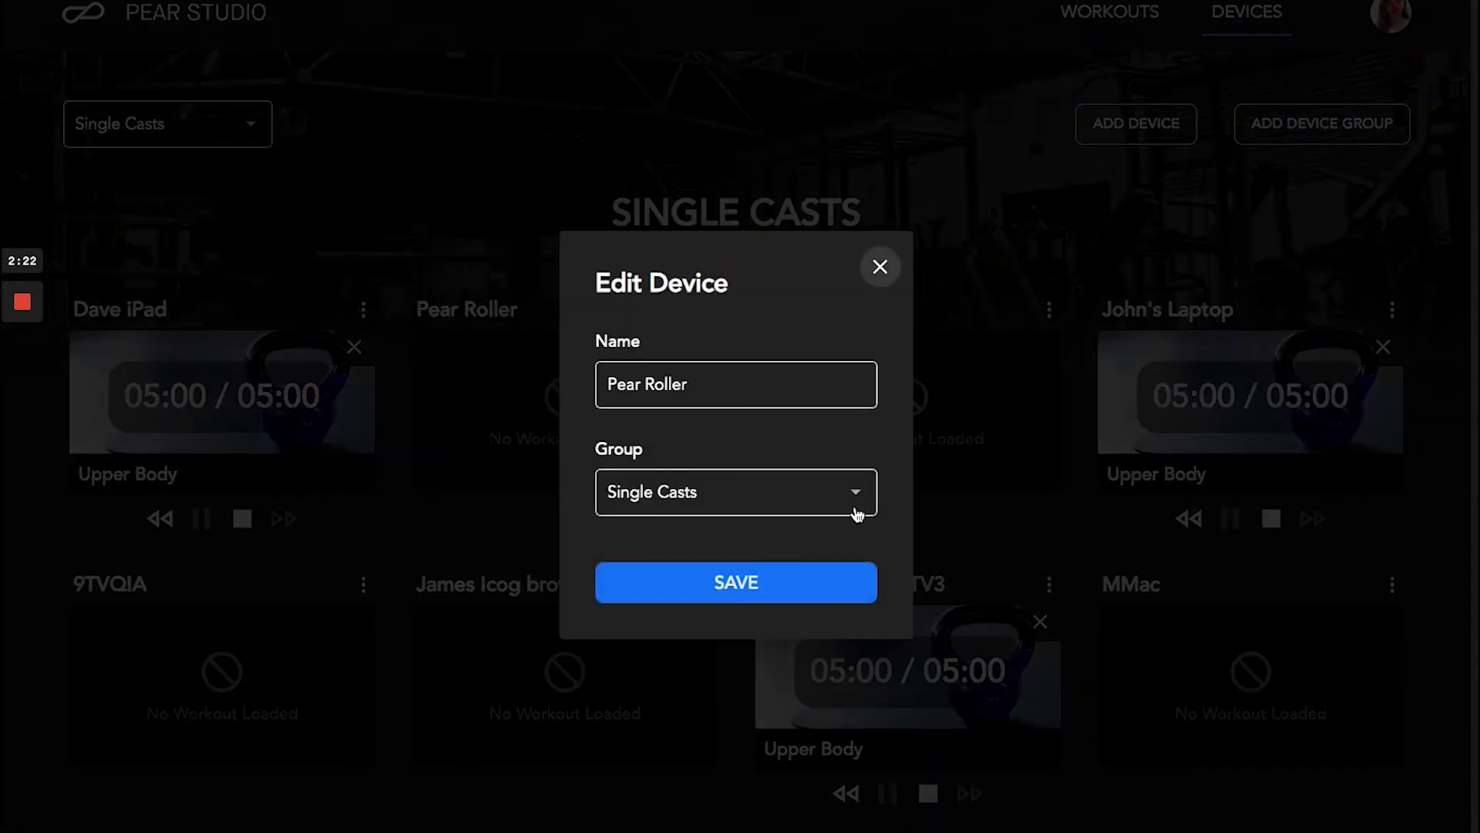
{"action": "left_click", "coordinate": [854, 495]}
{"action": "scroll", "coordinate": [813, 565], "scroll_direction": "down", "scroll_amount": 4}
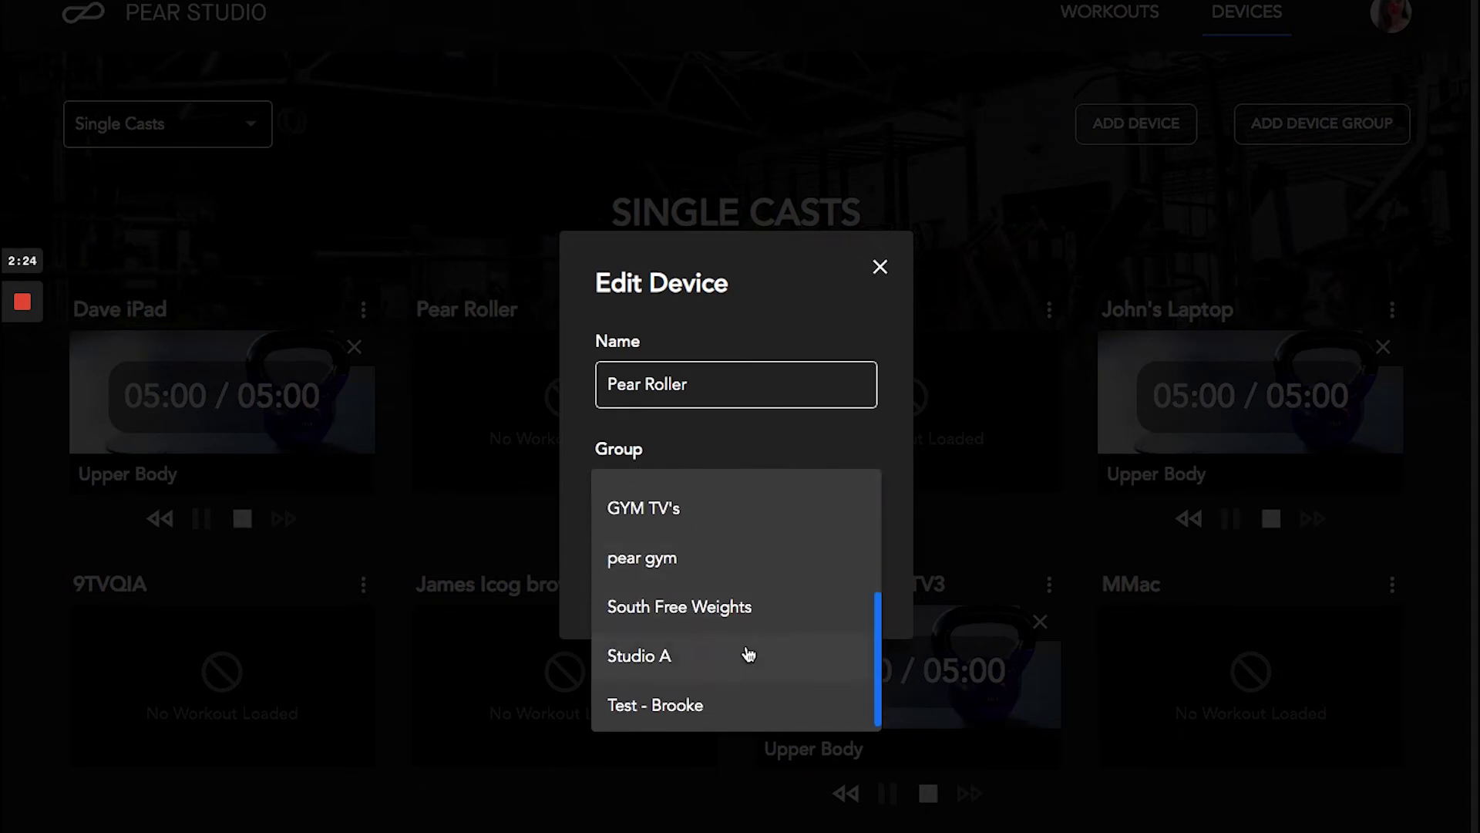
{"action": "left_click", "coordinate": [684, 608]}
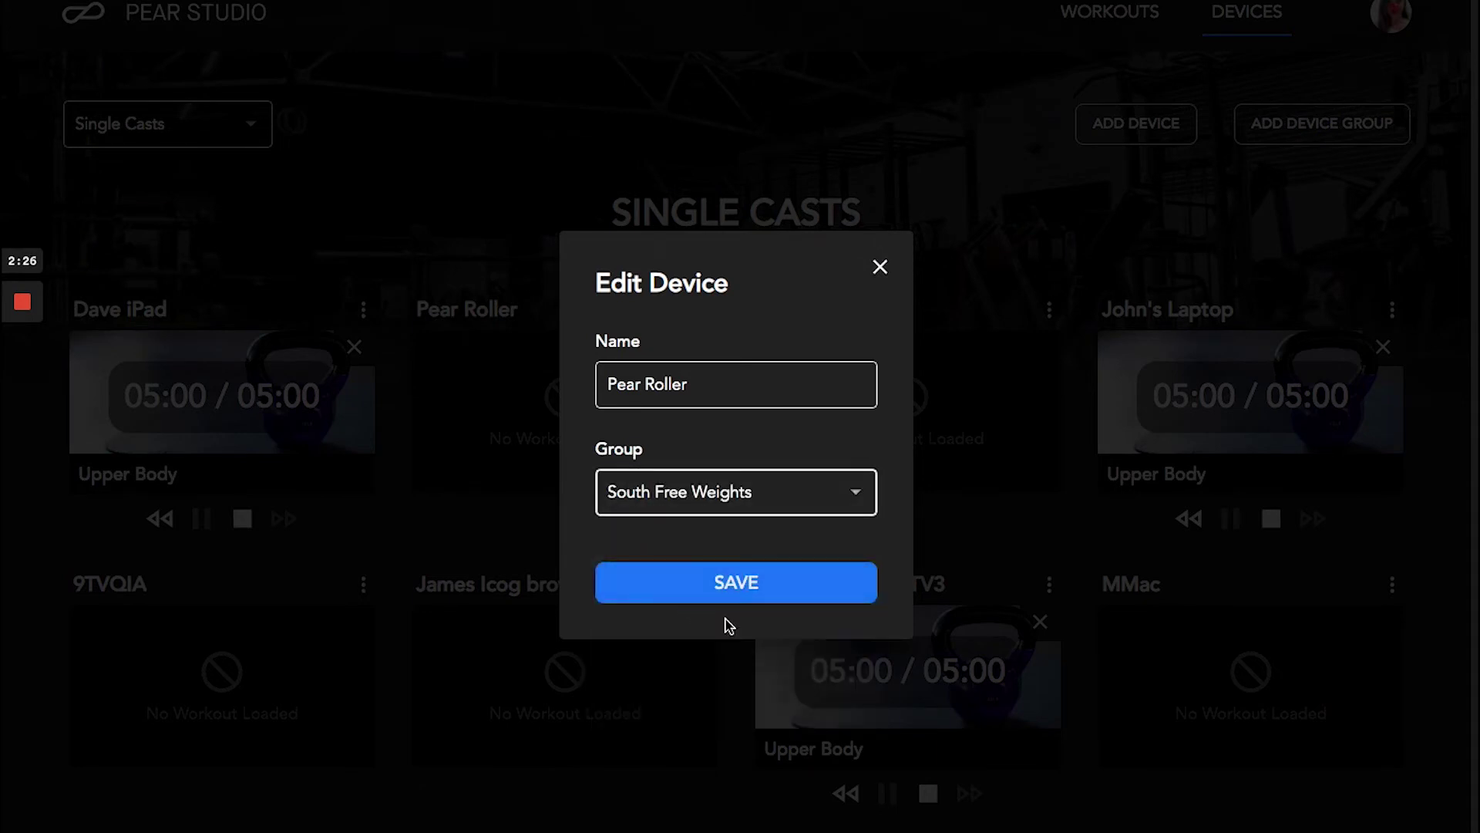
{"action": "left_click", "coordinate": [783, 588]}
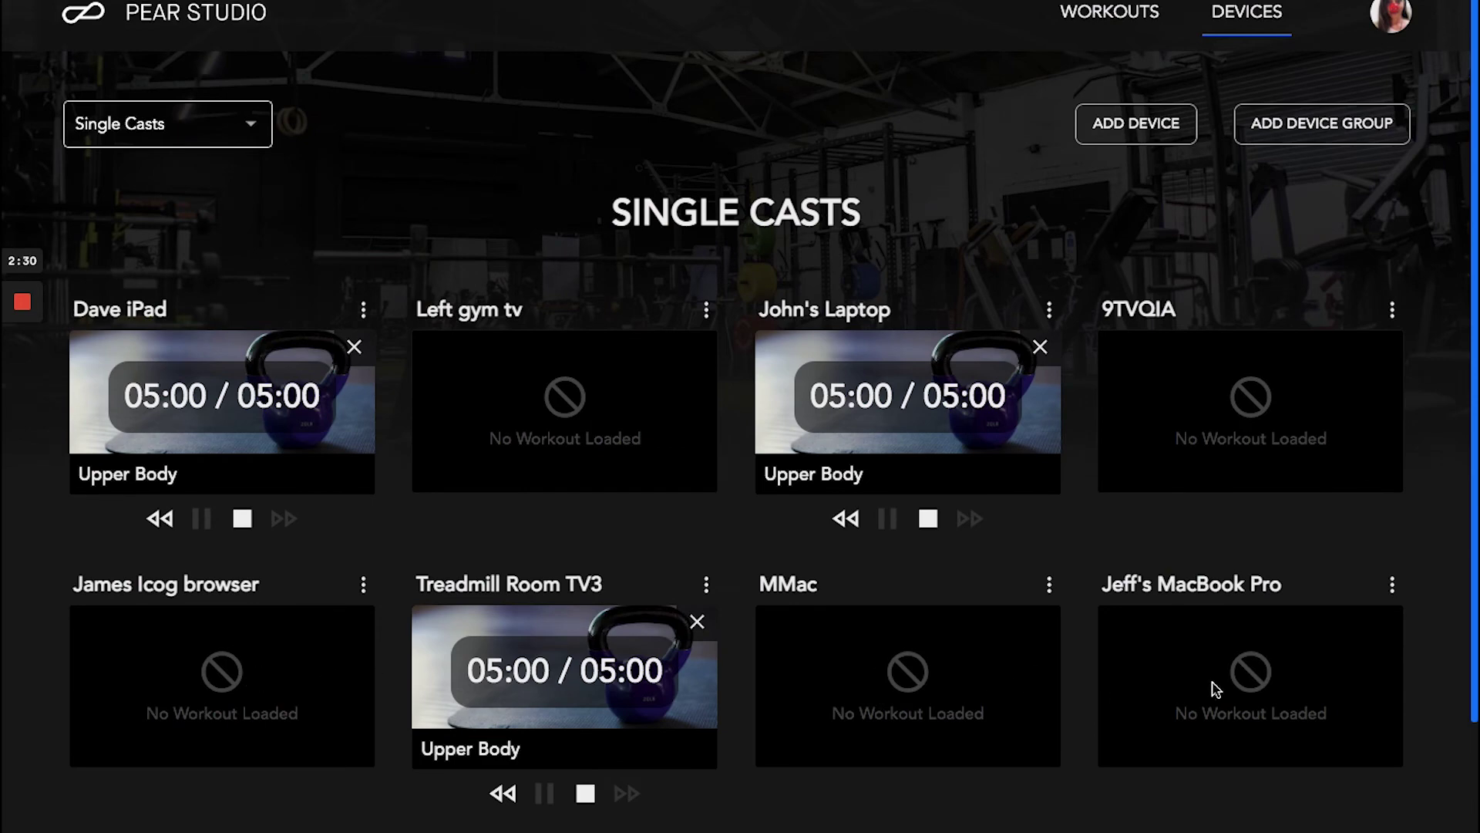
- Reassign TEST Device to the South Free Weights group and save
{"action": "scroll", "coordinate": [1215, 687], "scroll_direction": "down", "scroll_amount": 2}
{"action": "scroll", "coordinate": [1214, 686], "scroll_direction": "down", "scroll_amount": 5}
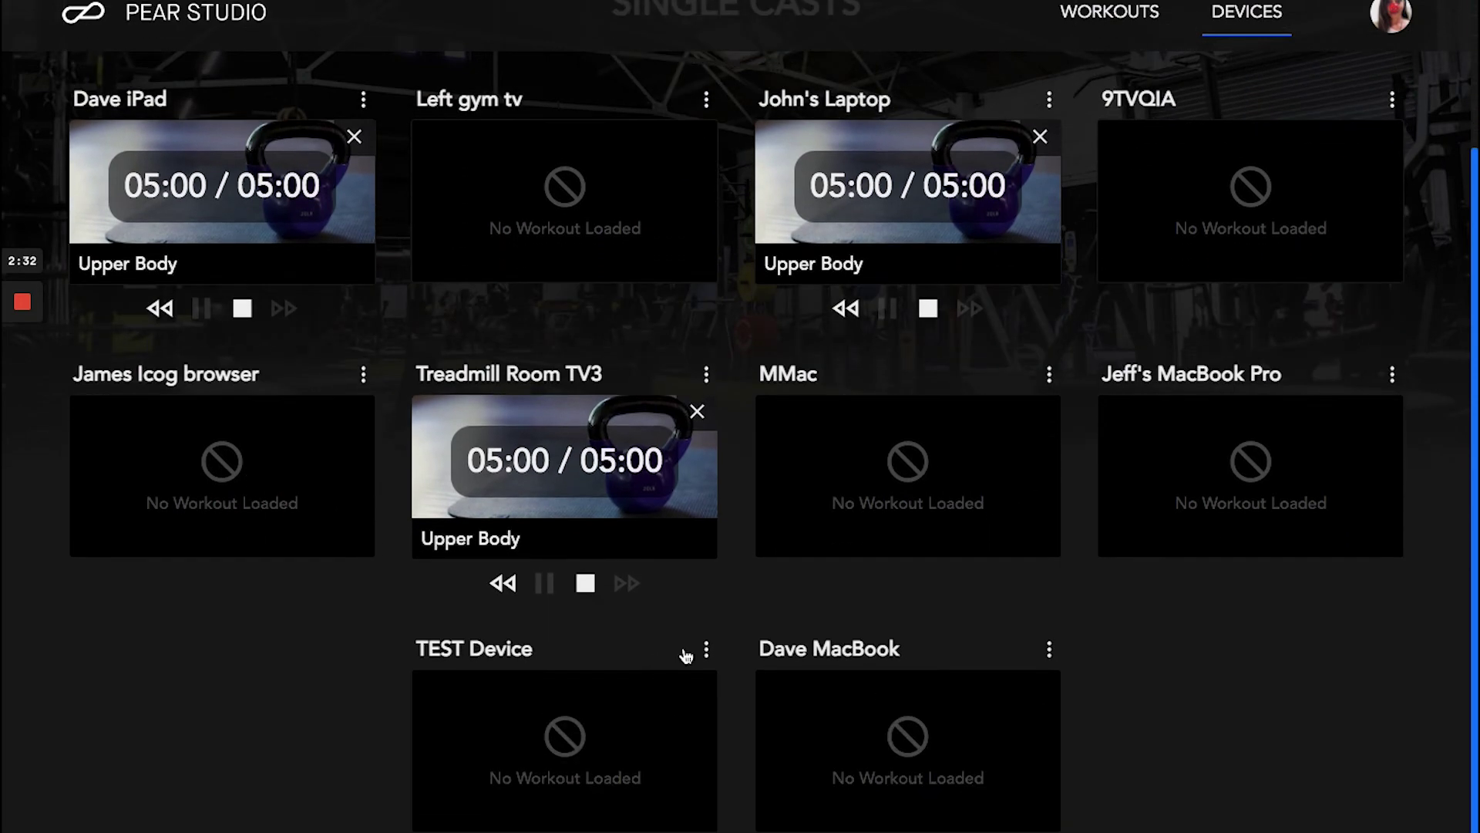
{"action": "left_click", "coordinate": [707, 648]}
{"action": "left_click", "coordinate": [744, 694]}
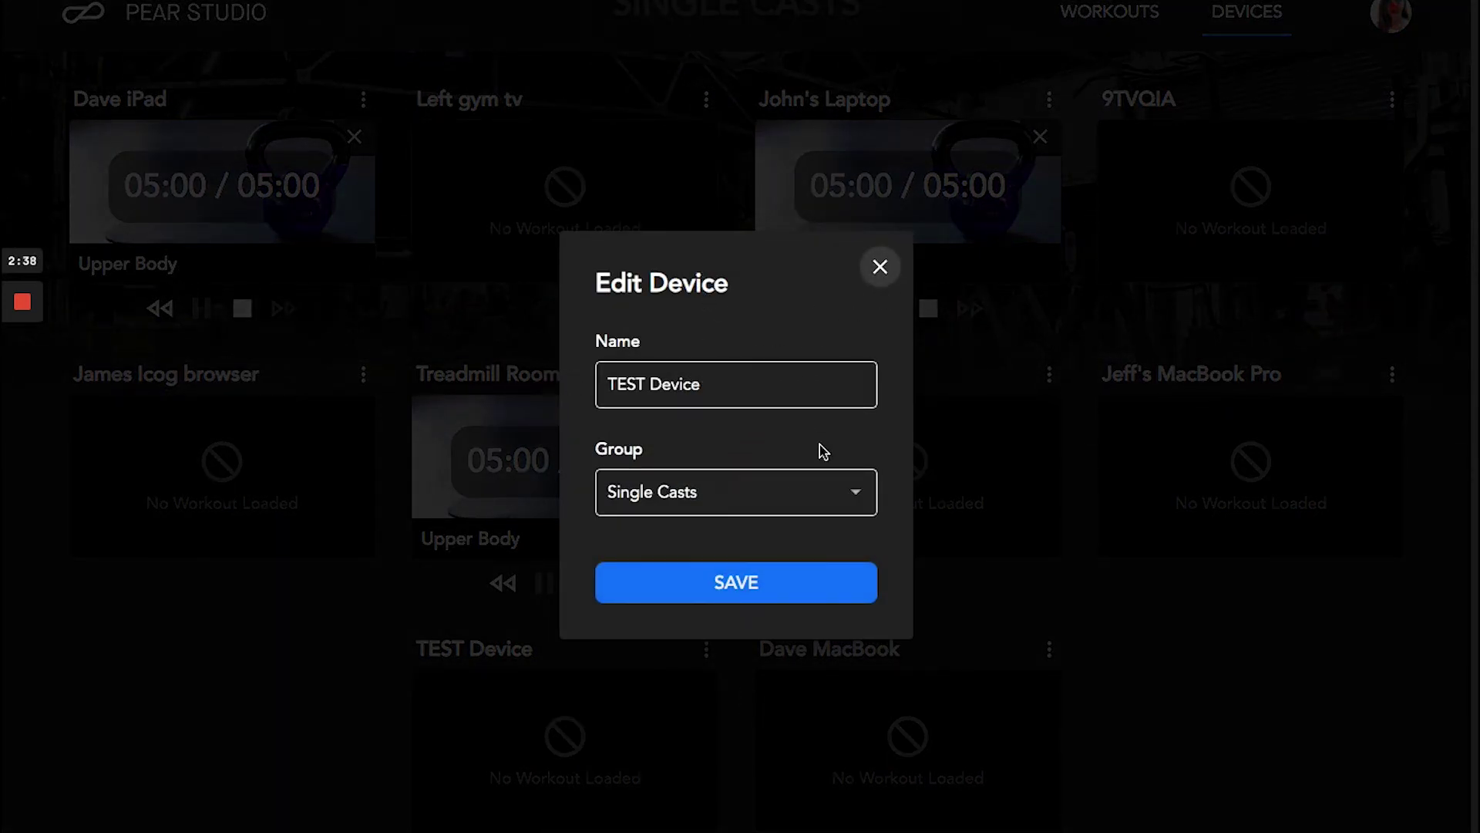
{"action": "left_click", "coordinate": [827, 503]}
{"action": "scroll", "coordinate": [770, 606], "scroll_direction": "down", "scroll_amount": 3}
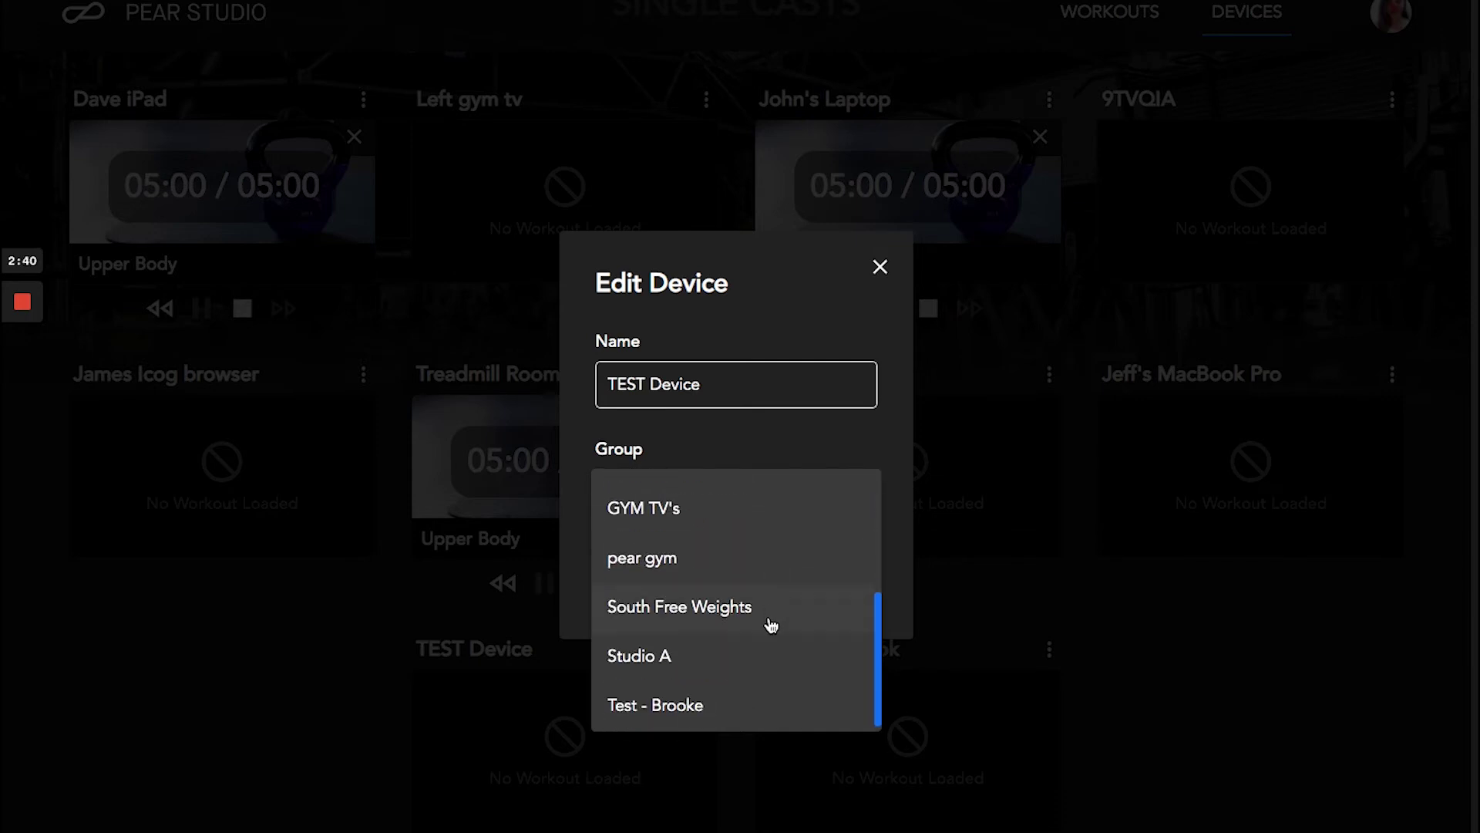
{"action": "left_click", "coordinate": [685, 615]}
{"action": "left_click", "coordinate": [704, 588]}
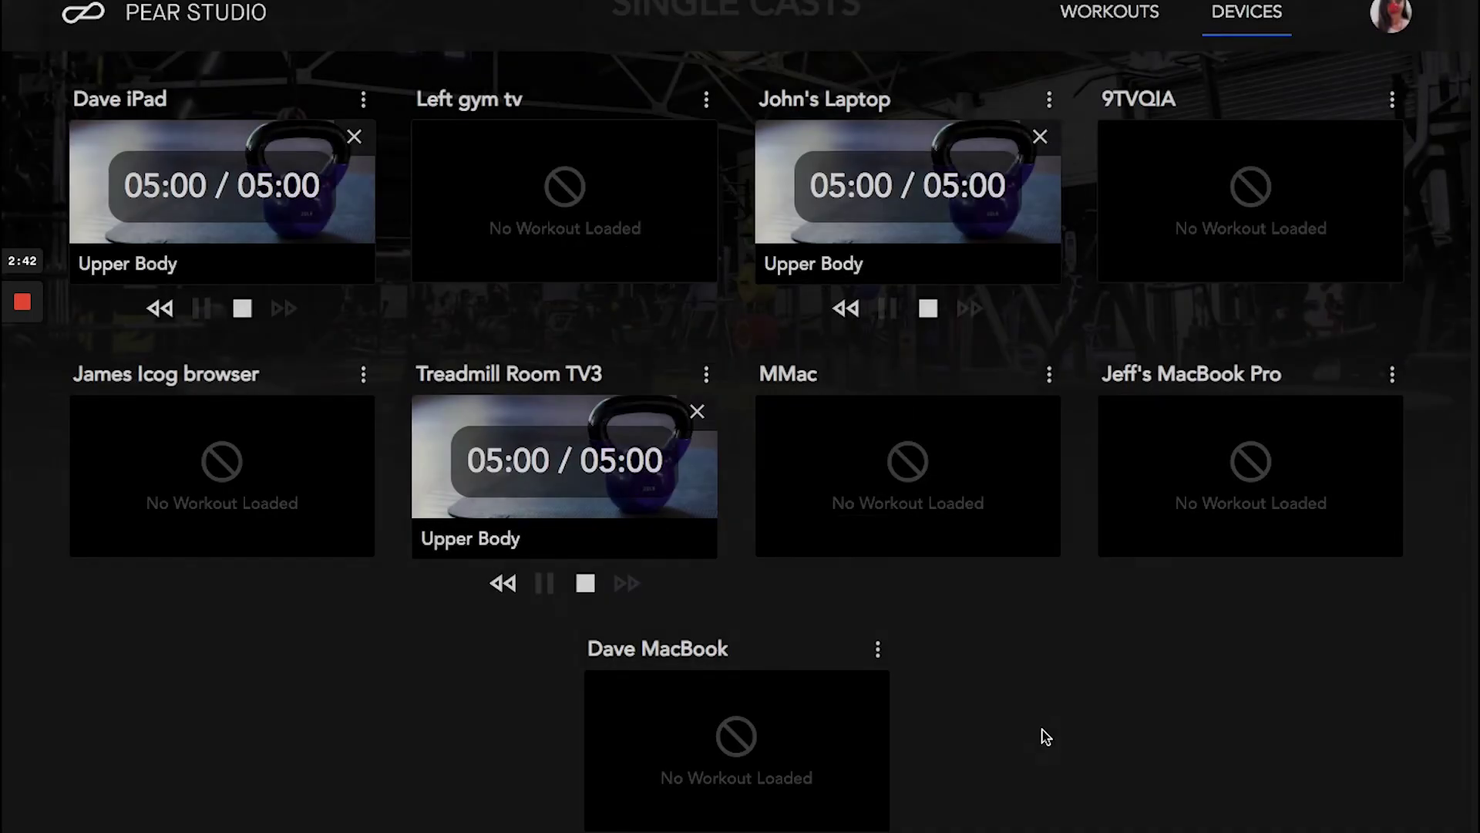
{"action": "scroll", "coordinate": [1061, 720], "scroll_direction": "up", "scroll_amount": 3}
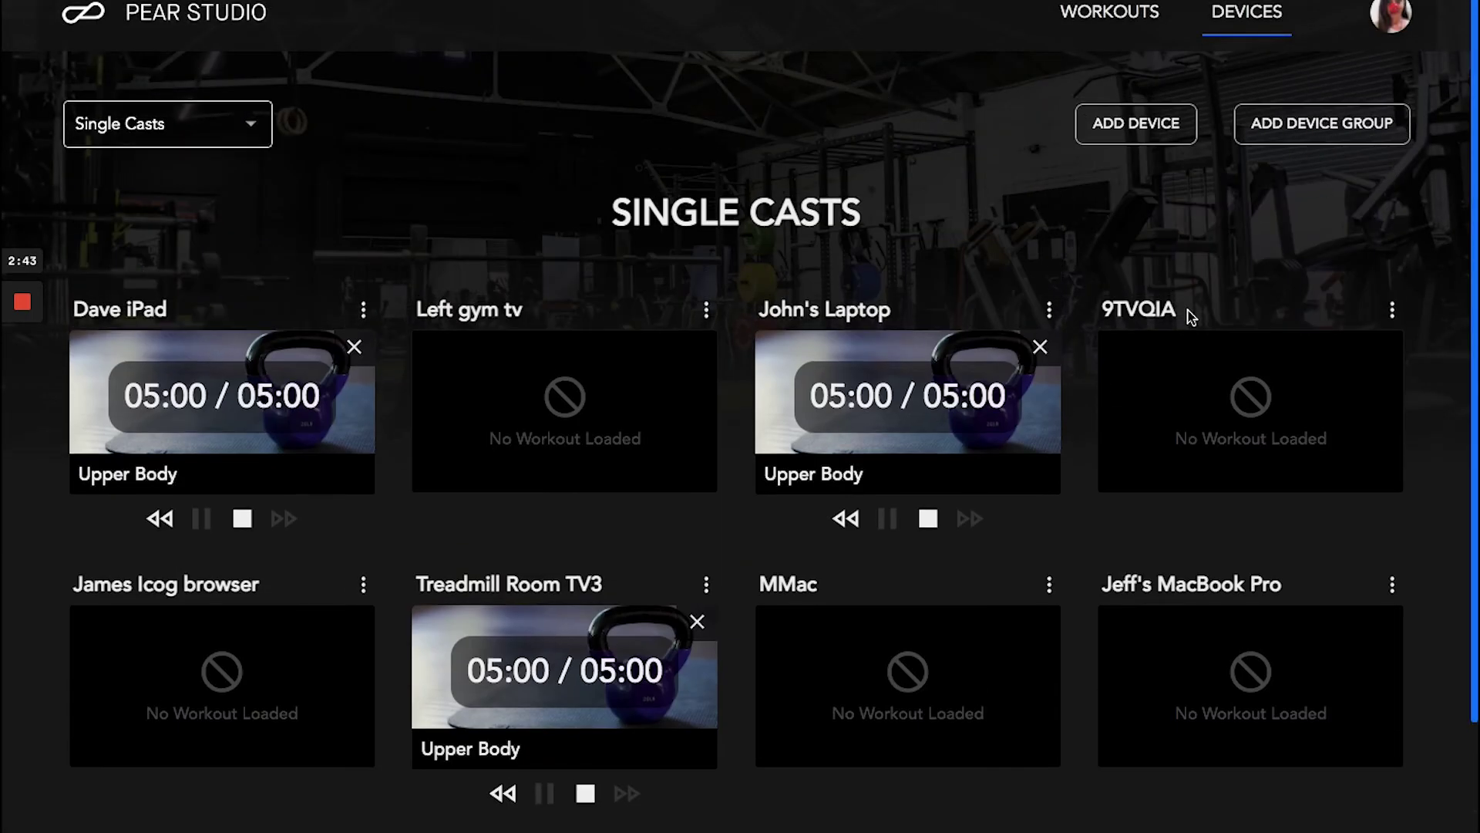
- Switch the Devices view to South Free Weights, listing Pear Roller and TEST Device
{"action": "left_click", "coordinate": [154, 122]}
{"action": "scroll", "coordinate": [170, 293], "scroll_direction": "down", "scroll_amount": 3}
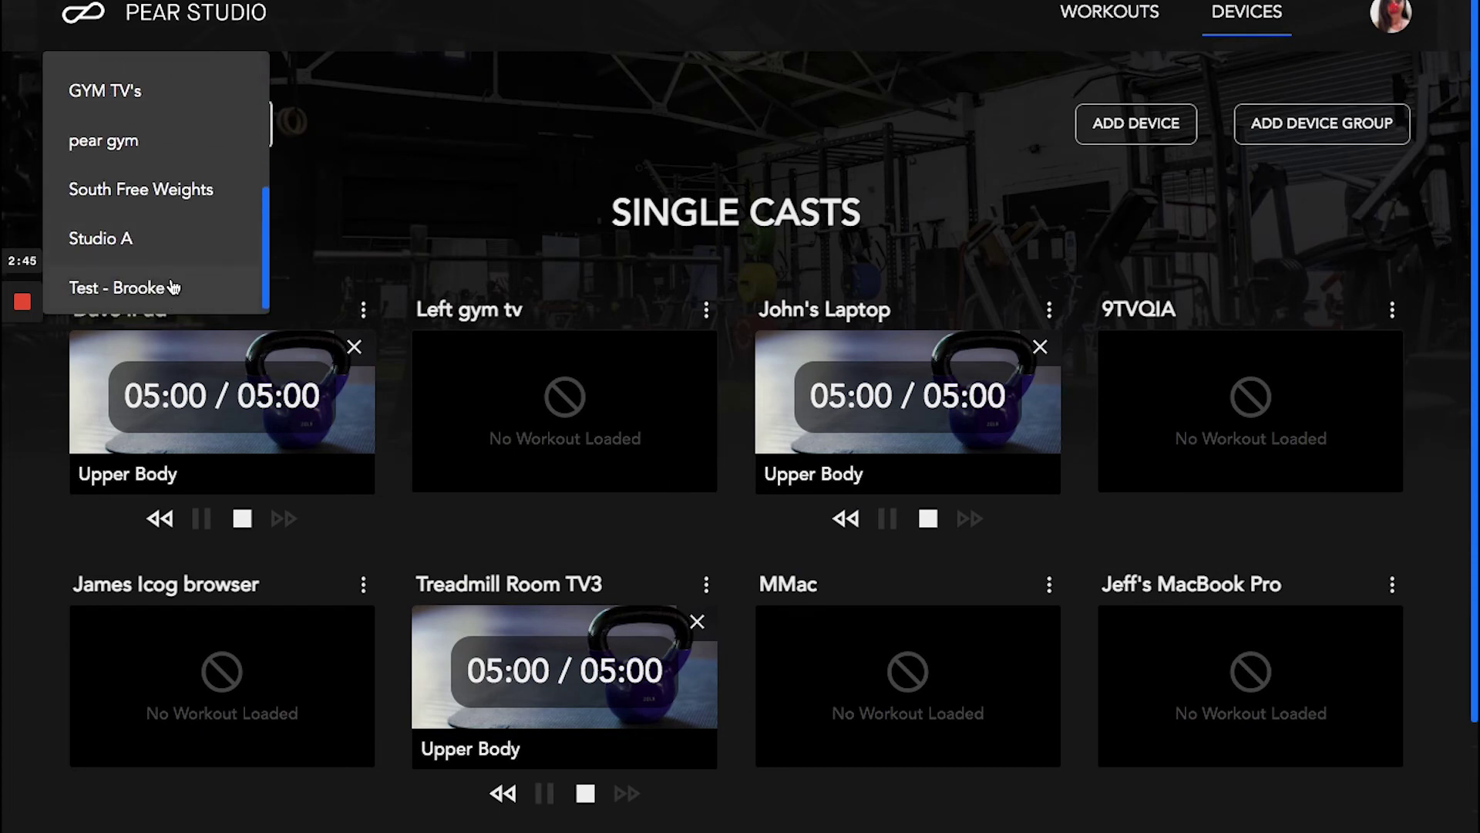
{"action": "left_click", "coordinate": [135, 189]}
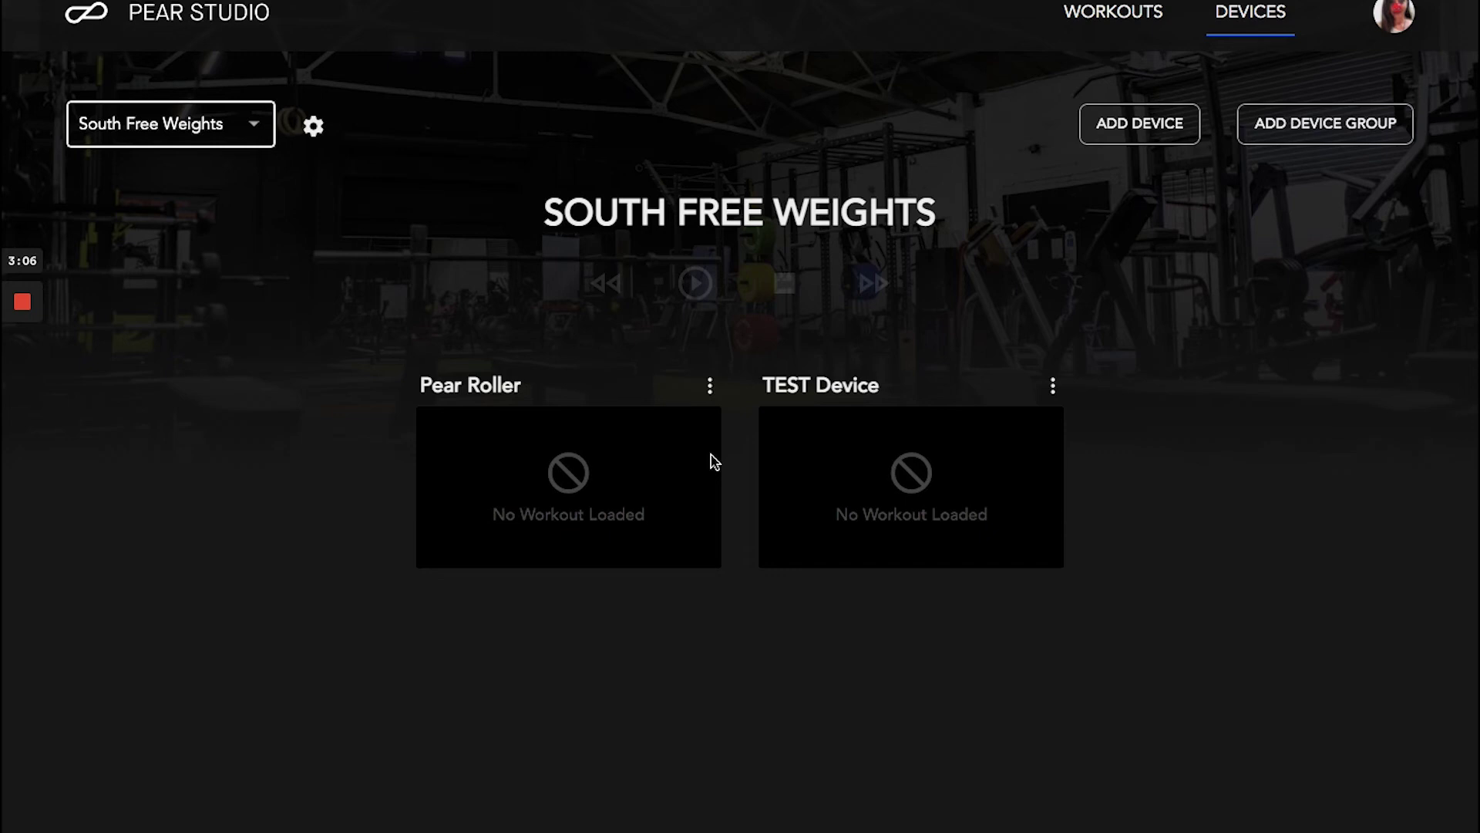
- Move Pear Roller back into the Single Casts group and save
{"action": "left_click", "coordinate": [711, 387]}
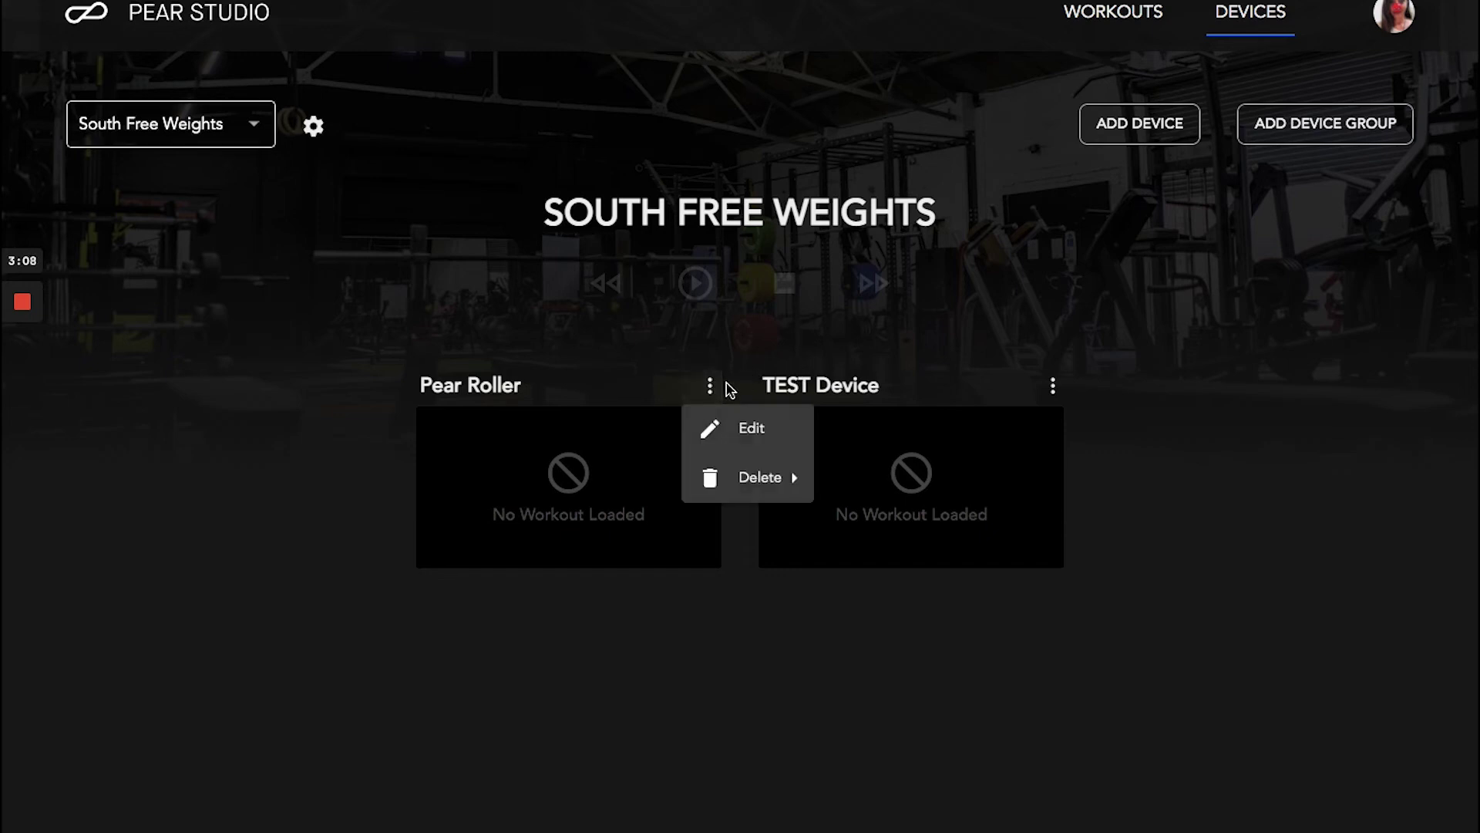
{"action": "left_click", "coordinate": [763, 429]}
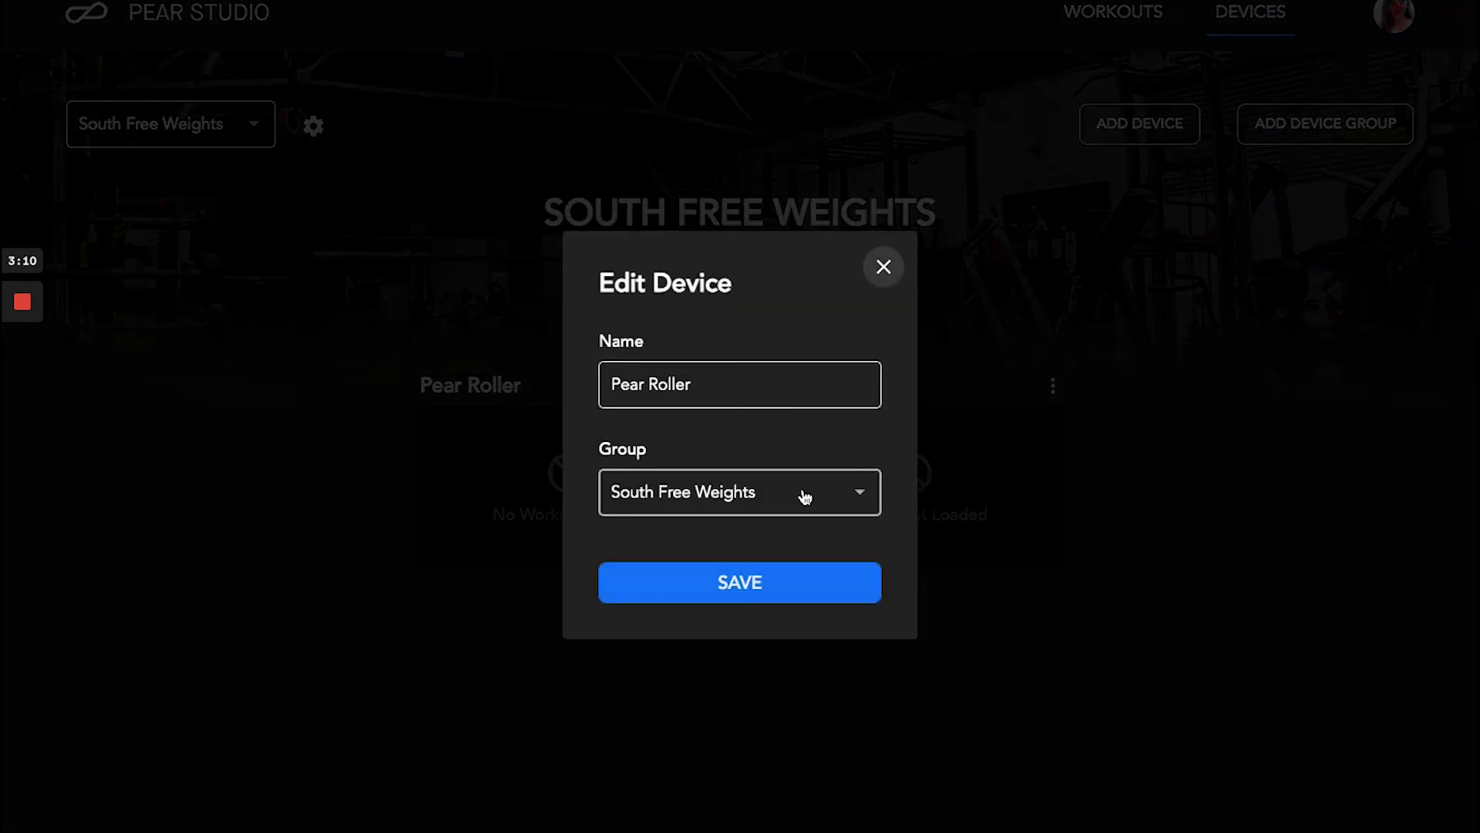
{"action": "left_click", "coordinate": [856, 495]}
{"action": "scroll", "coordinate": [823, 478], "scroll_direction": "up", "scroll_amount": 4}
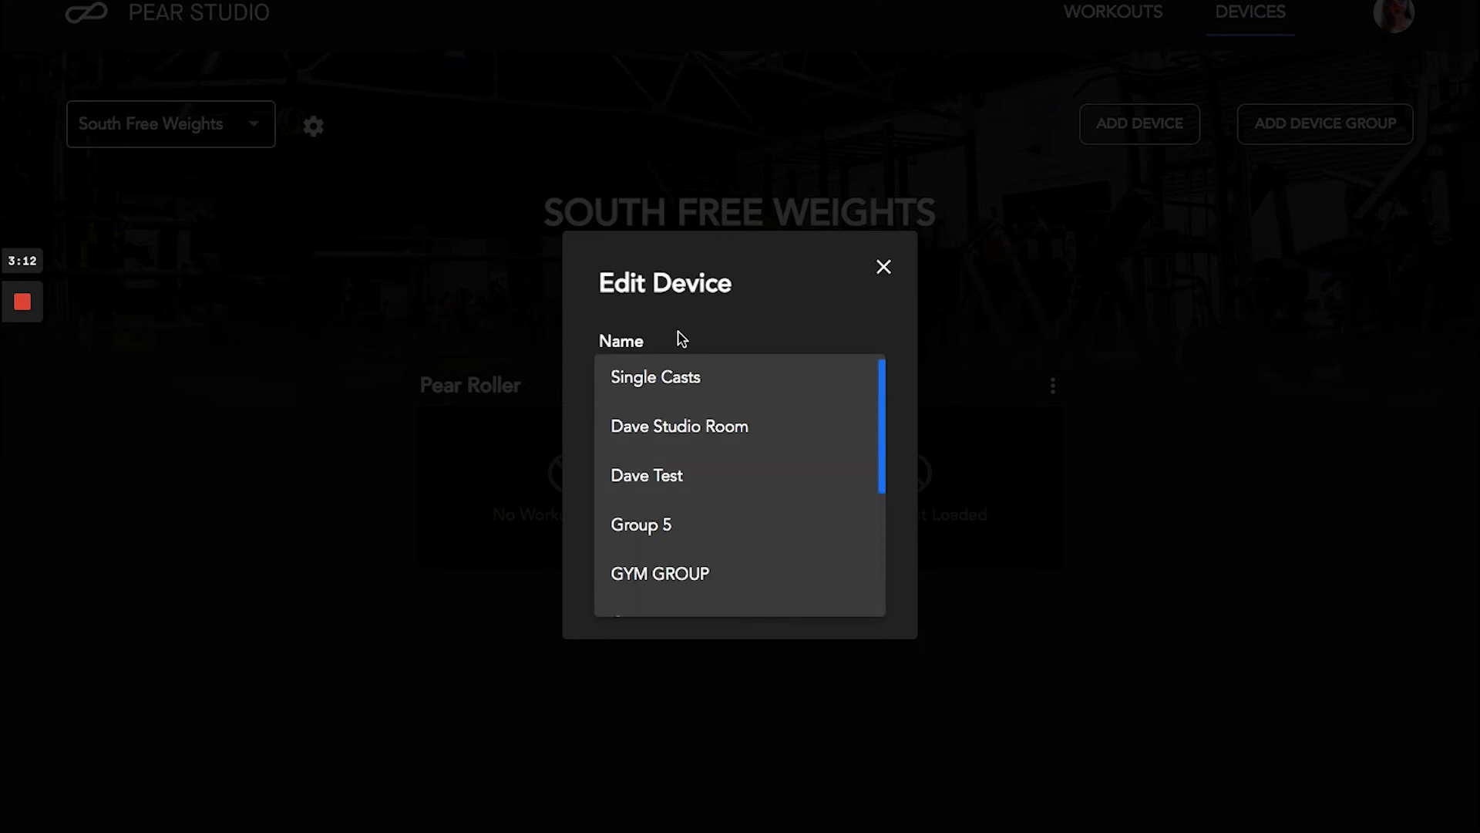
{"action": "left_click", "coordinate": [694, 376]}
{"action": "left_click", "coordinate": [813, 585]}
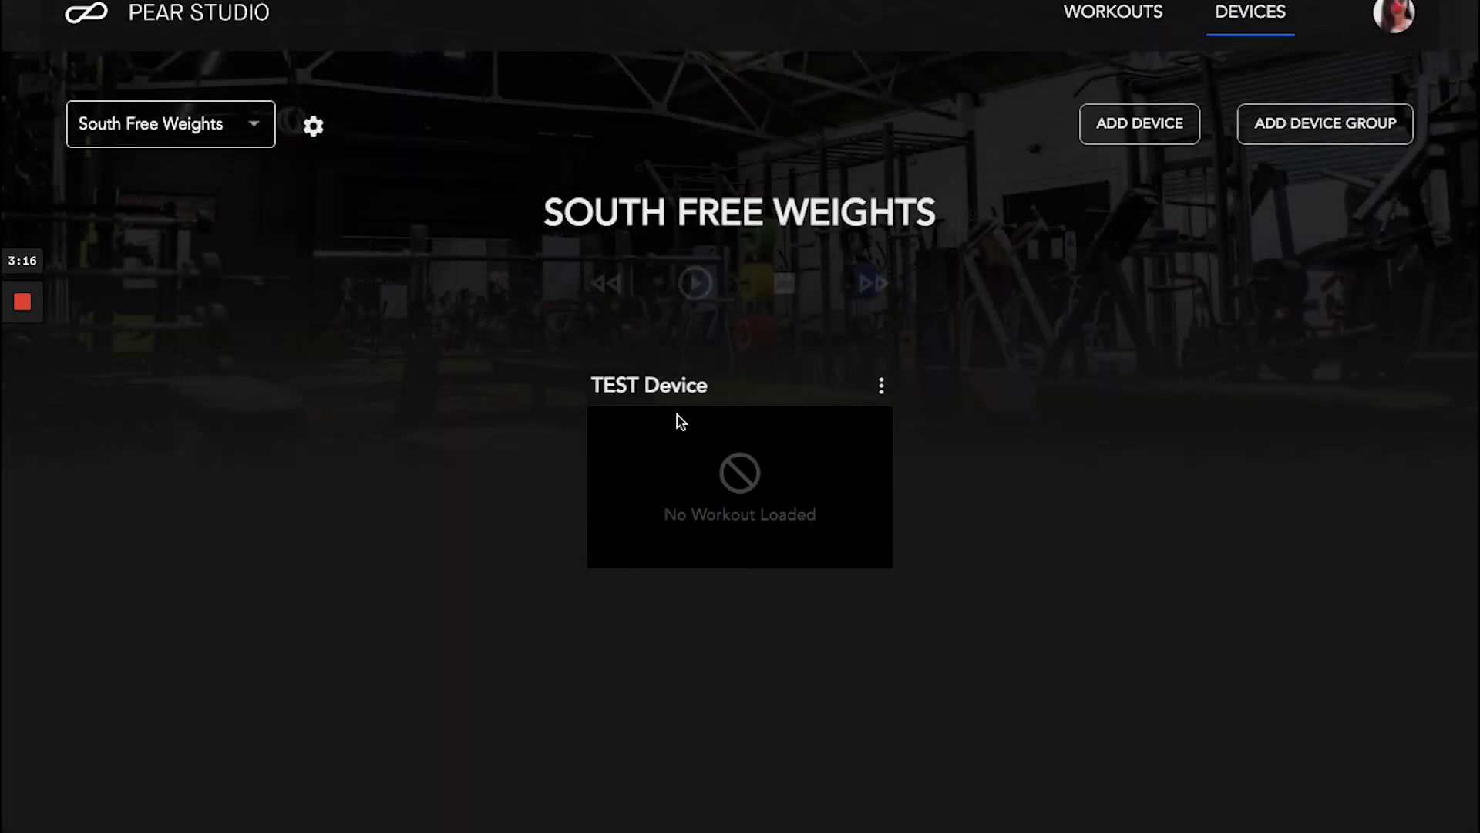
- Show the Single Casts devices, then open and dismiss Pear Roller's actions menu
{"action": "left_click", "coordinate": [258, 135]}
{"action": "scroll", "coordinate": [246, 174], "scroll_direction": "up", "scroll_amount": 3}
{"action": "scroll", "coordinate": [247, 179], "scroll_direction": "up", "scroll_amount": 2}
{"action": "left_click", "coordinate": [198, 37]}
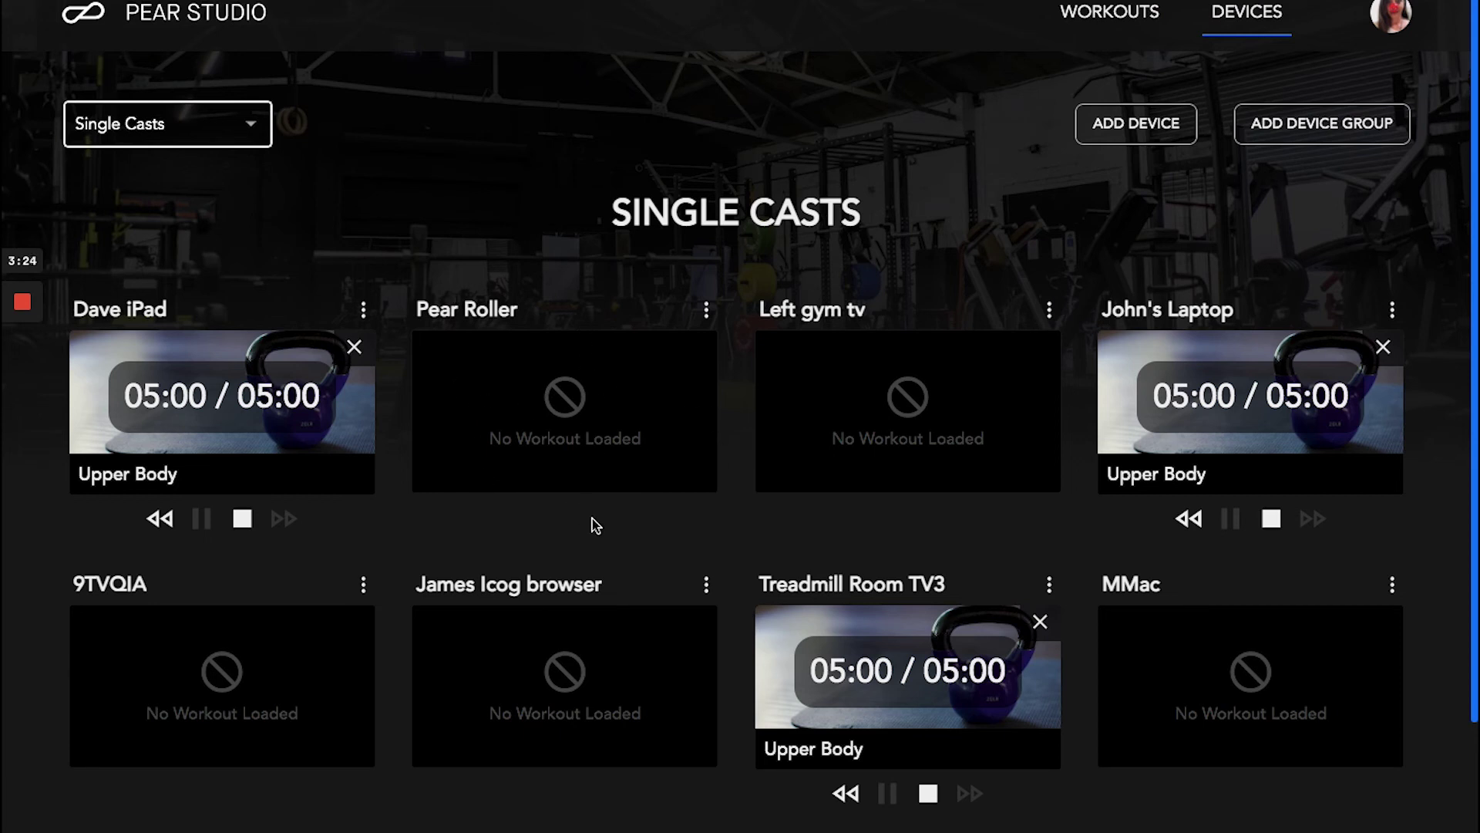
{"action": "left_click", "coordinate": [707, 312]}
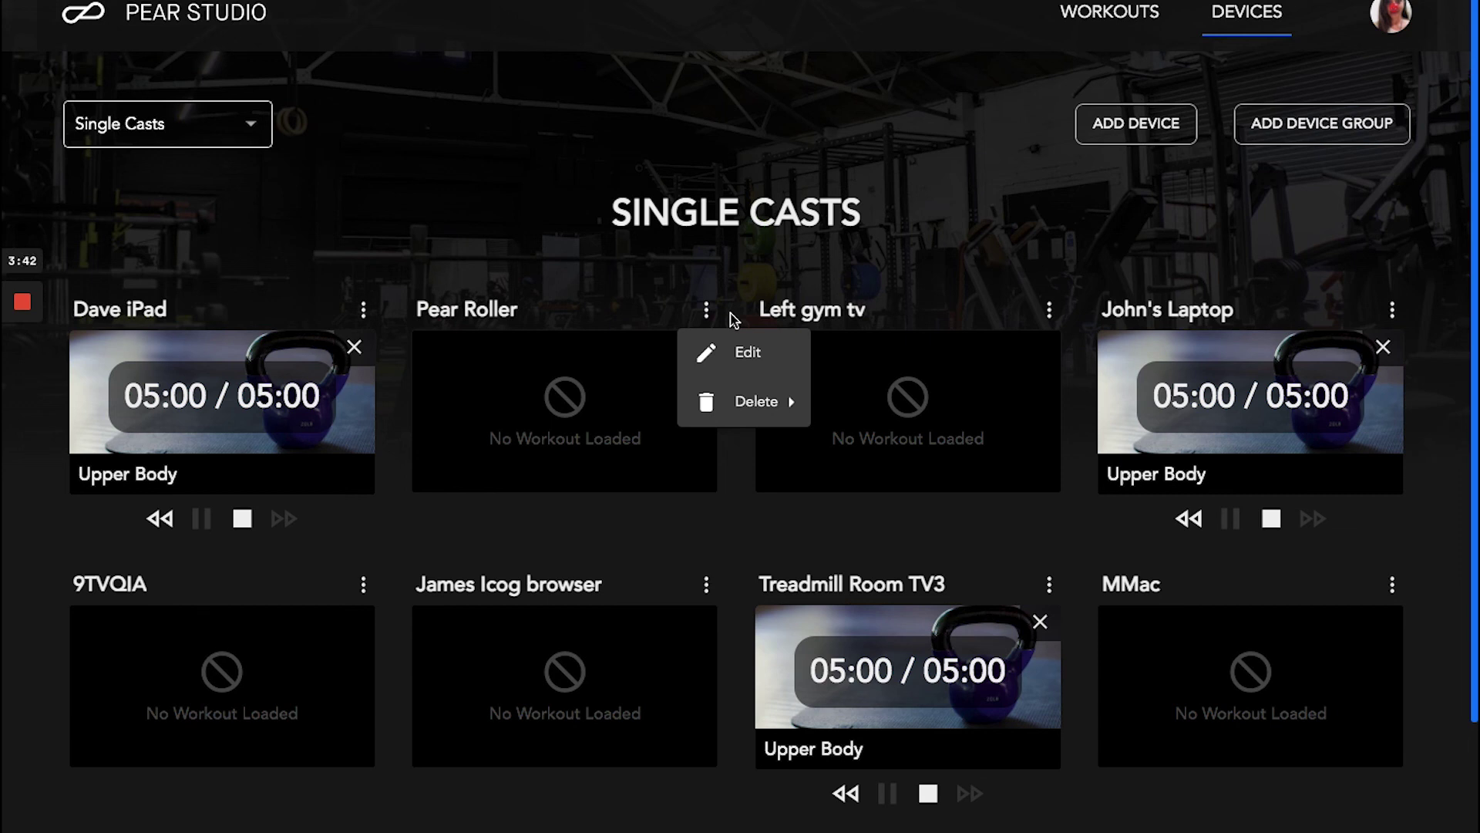
{"action": "left_click", "coordinate": [760, 160]}
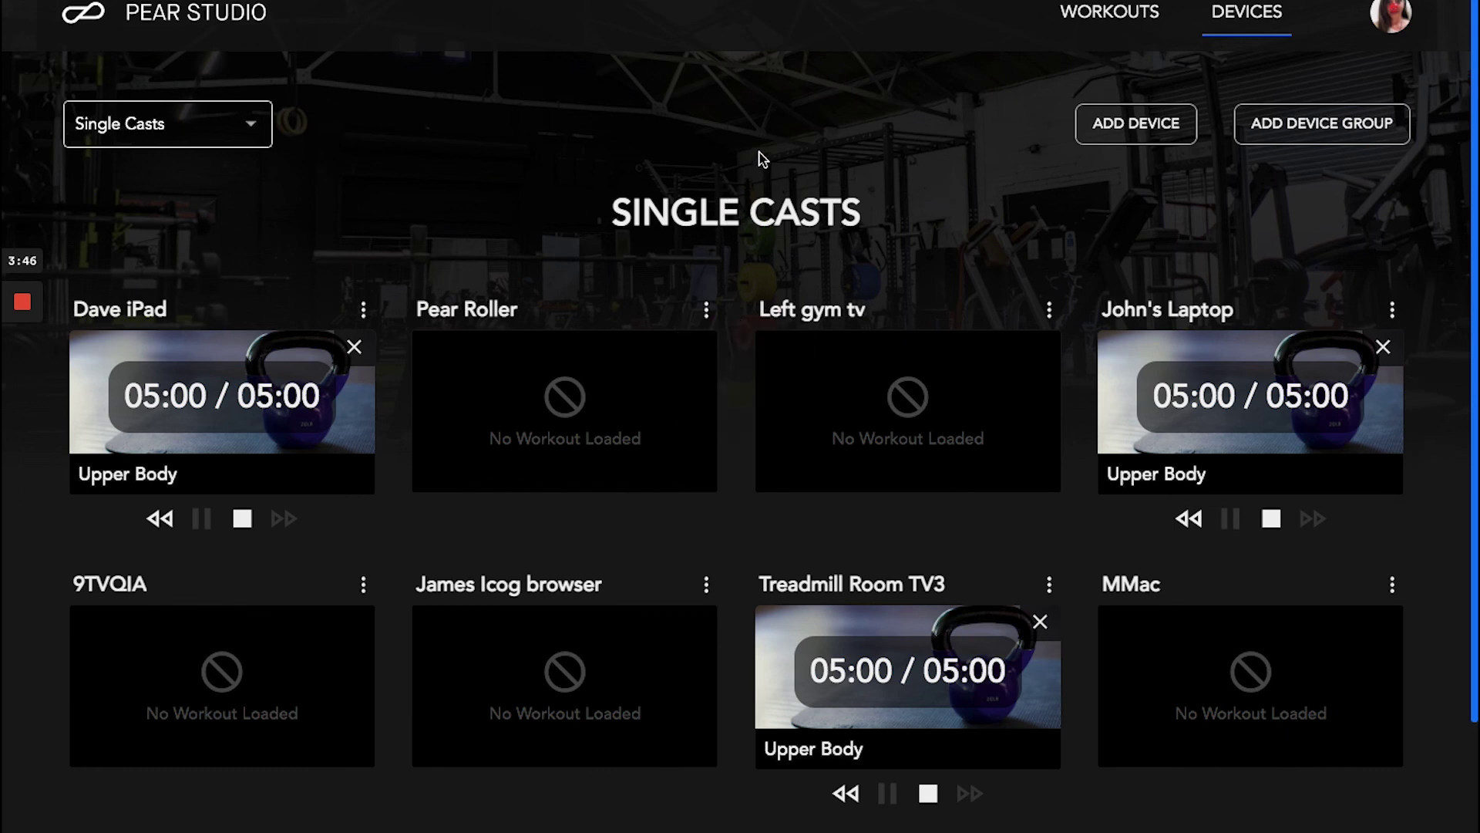